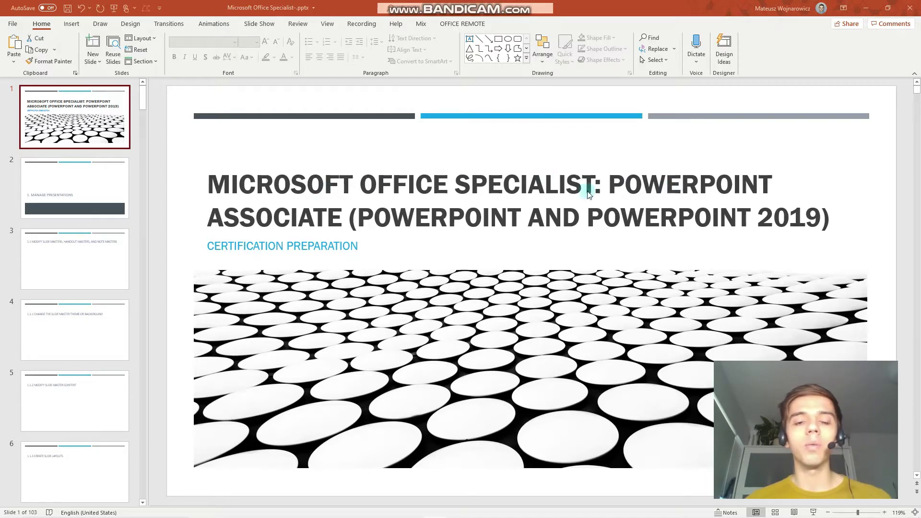
Scroll down the thumbnails and step through slides 40 to 43.
scroll(96, 287, down, 3)
scroll(97, 287, down, 20)
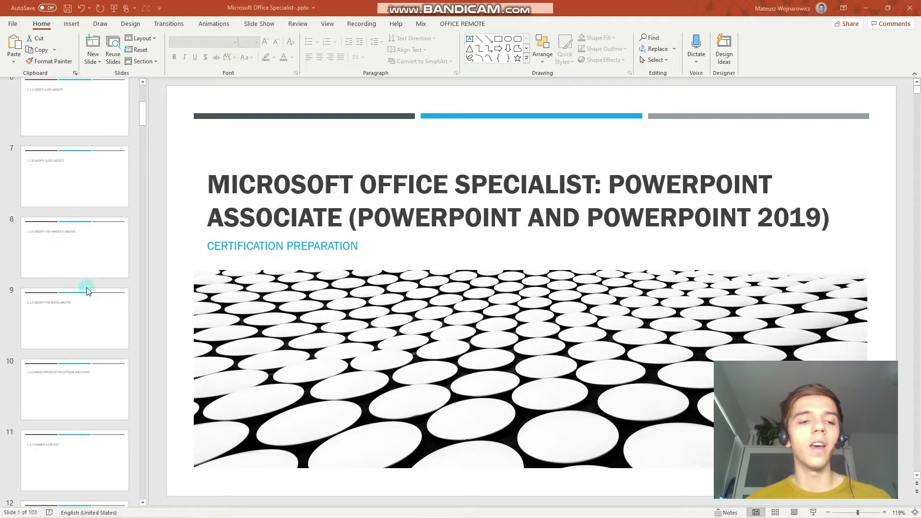
scroll(82, 298, down, 7)
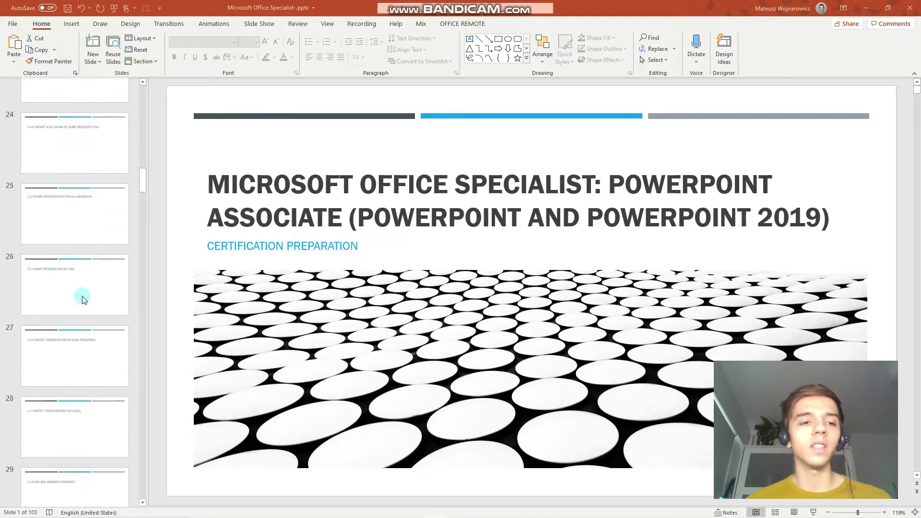
scroll(84, 300, down, 6)
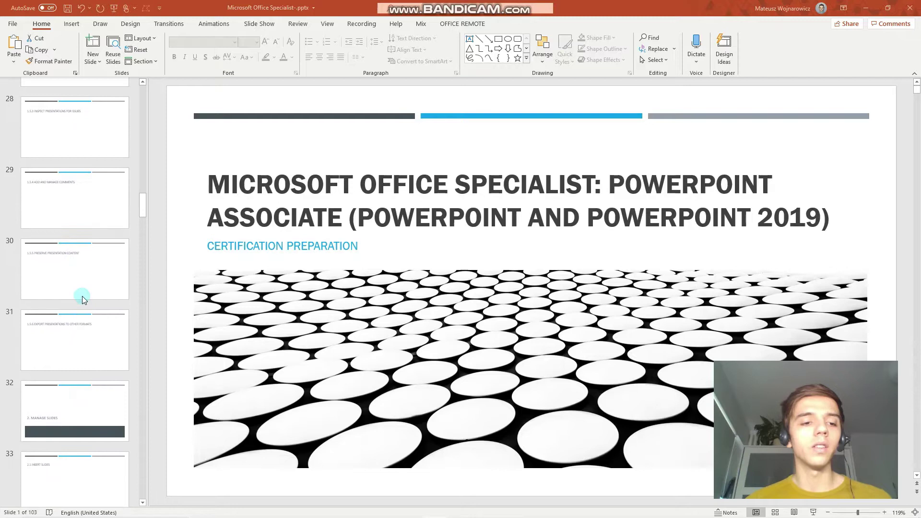
scroll(82, 297, down, 7)
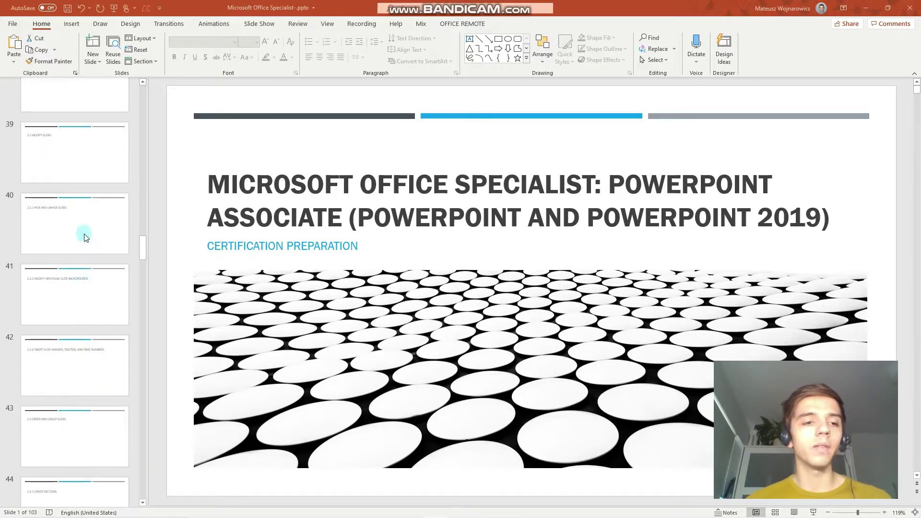
click(78, 229)
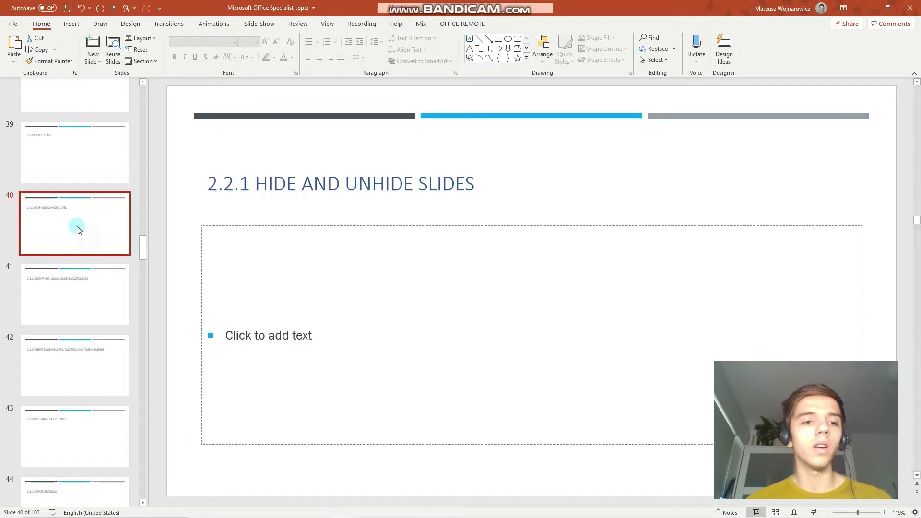
click(94, 290)
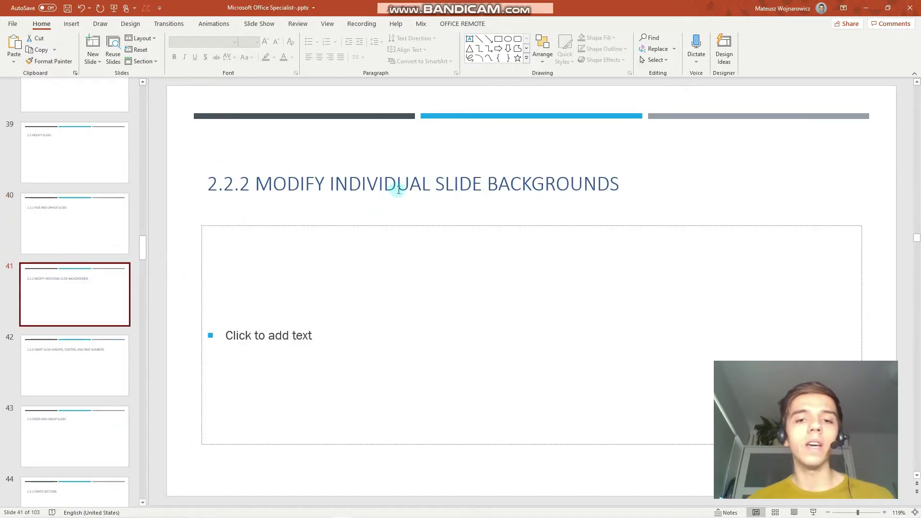
click(81, 350)
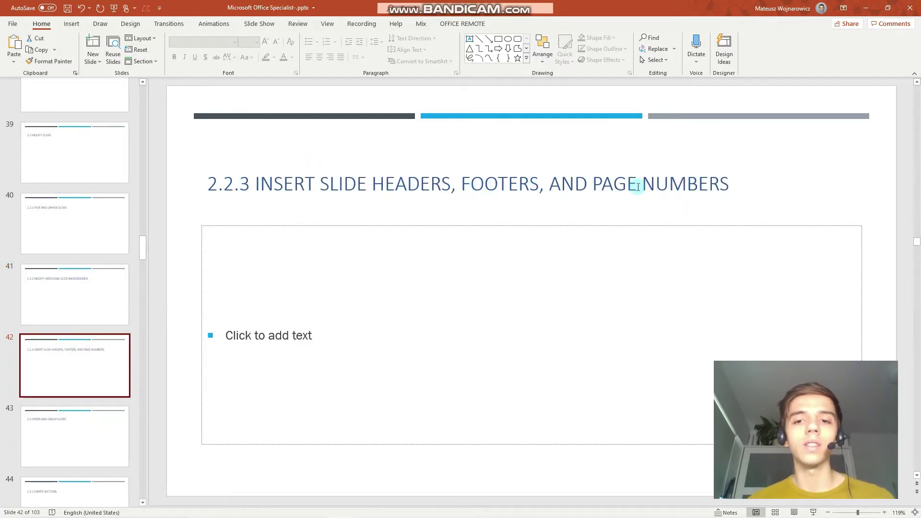
click(43, 424)
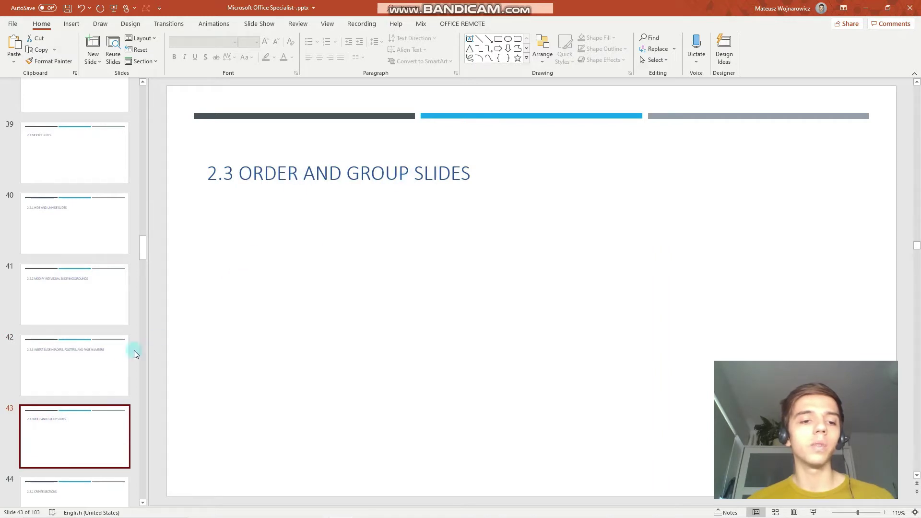
Continue through slides 44 and 45 to slide 46, 2.3.3 Rename Sections.
scroll(97, 372, down, 3)
click(97, 373)
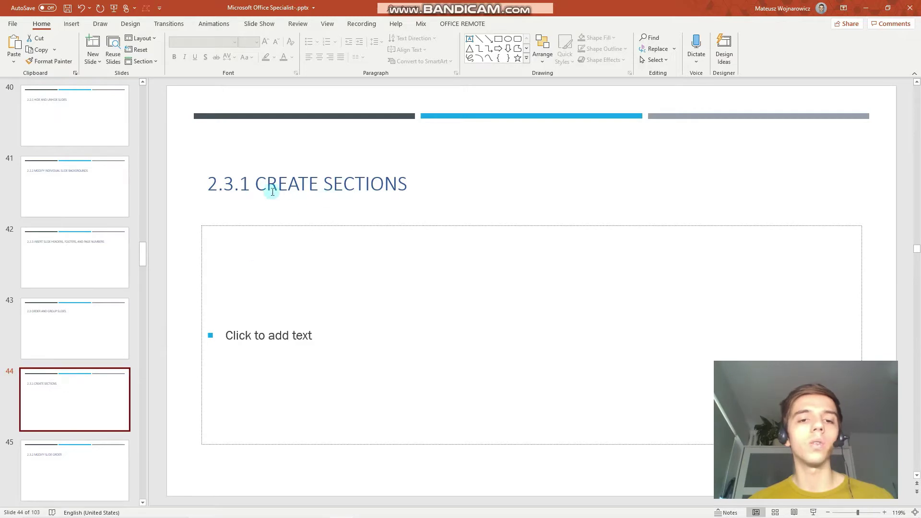
click(84, 453)
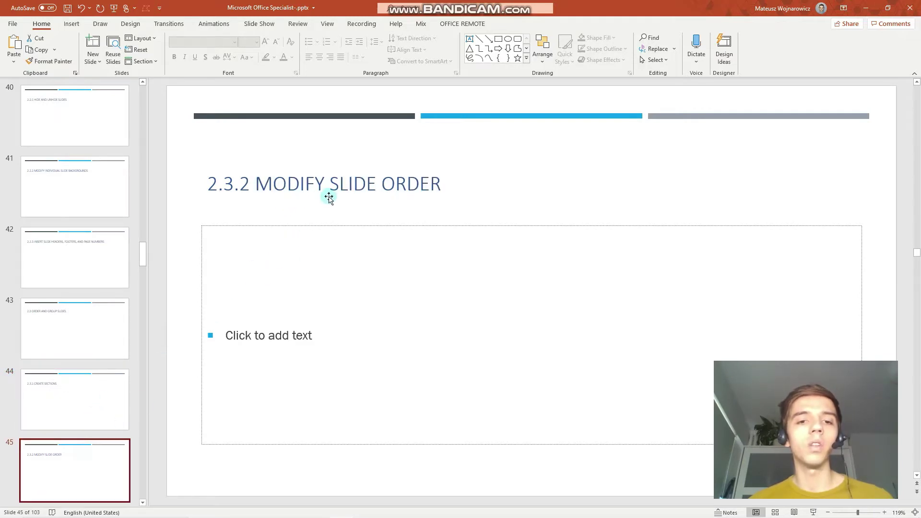
scroll(41, 382, down, 5)
click(57, 361)
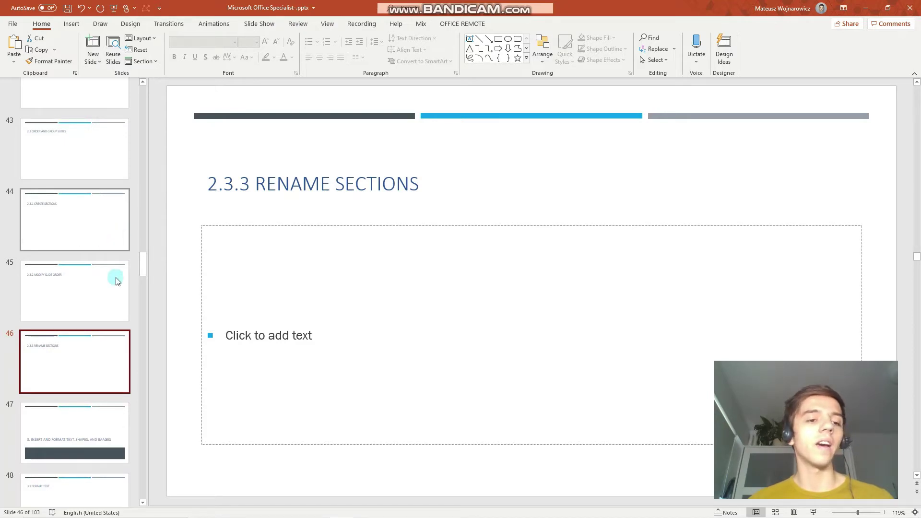
scroll(72, 198, up, 3)
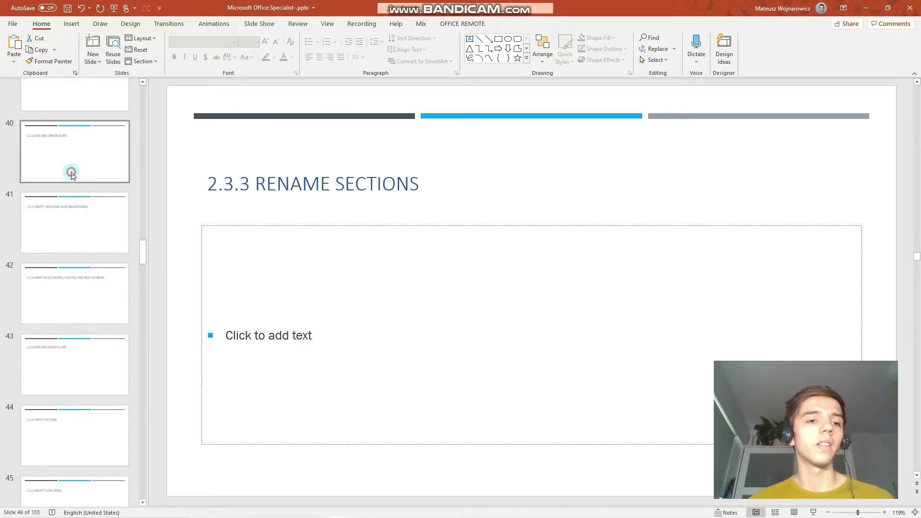
Hide slide 40 from the slideshow, unhide it again, then select slide 41.
click(72, 175)
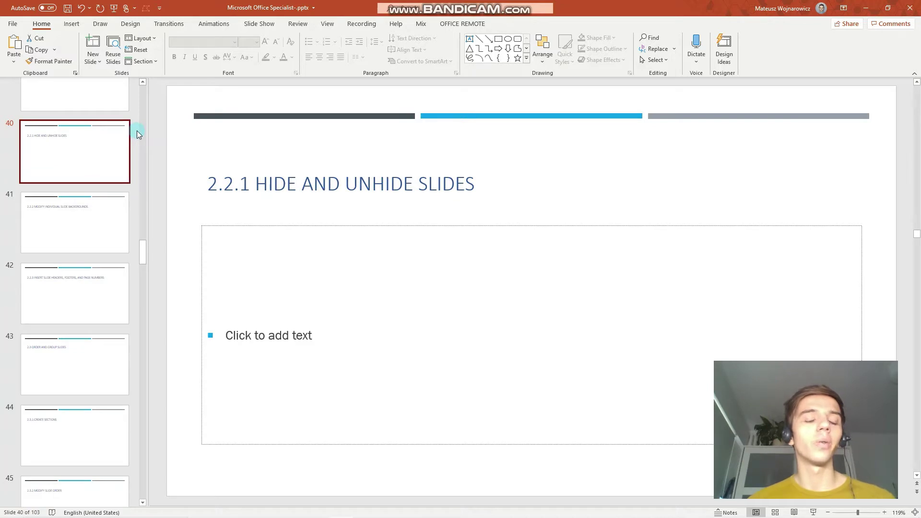
right_click(105, 147)
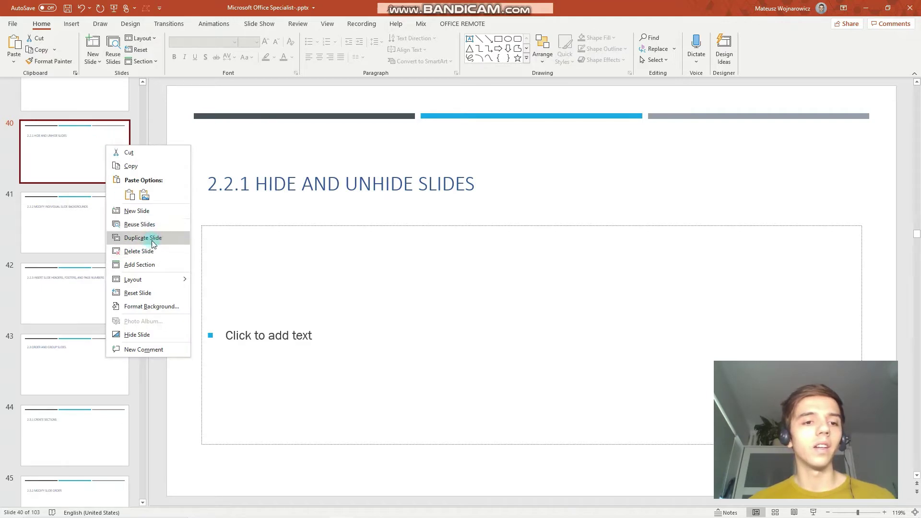
click(137, 335)
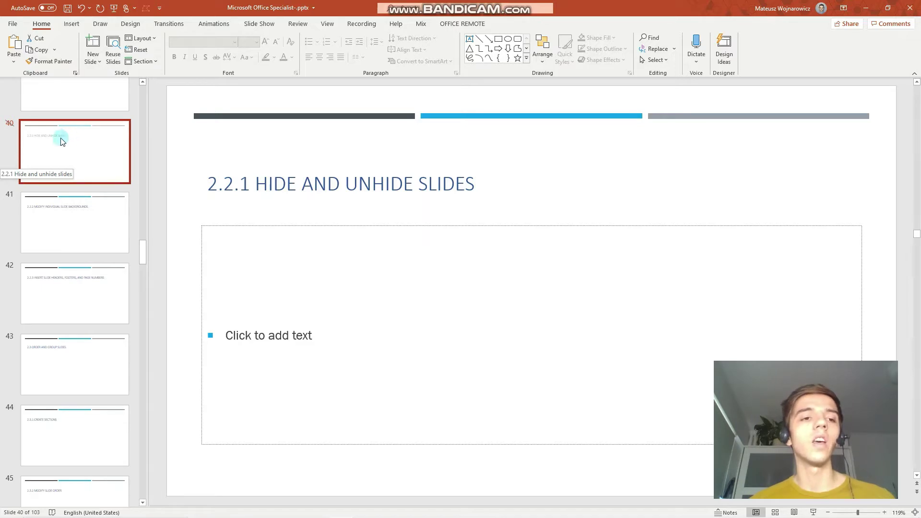
right_click(73, 147)
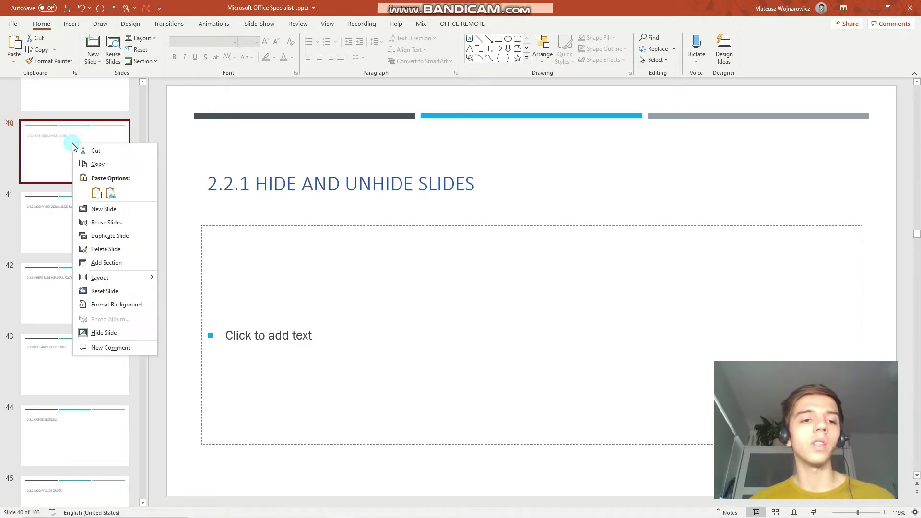
click(101, 333)
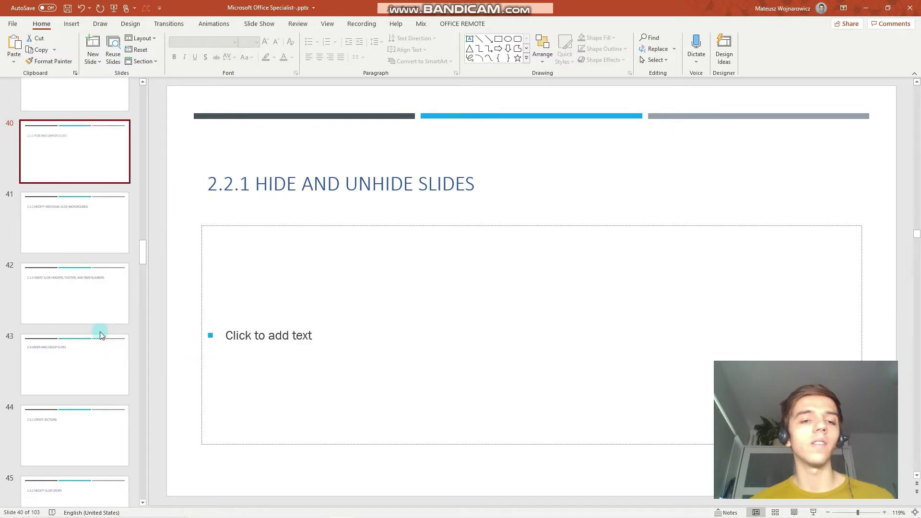
click(35, 253)
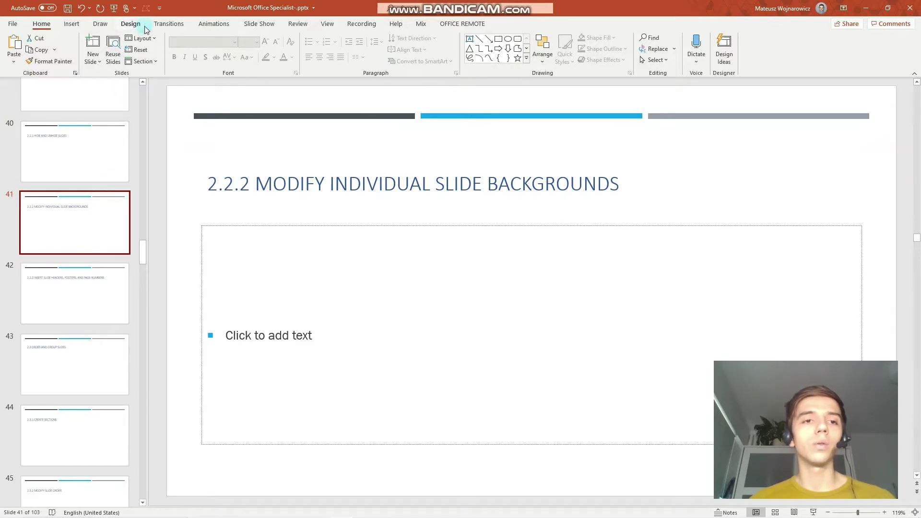
Fill slide 41's background with solid Blue, Accent 2 from Design > Format Background.
click(129, 24)
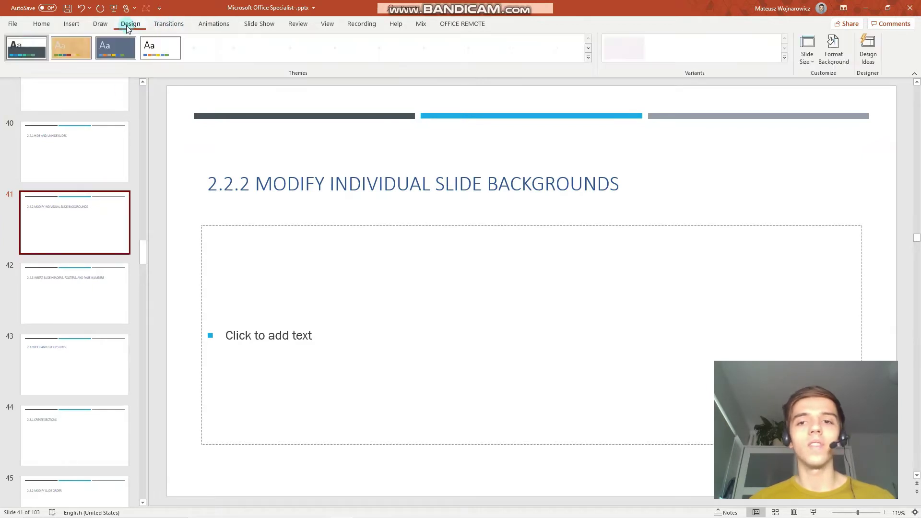
click(841, 63)
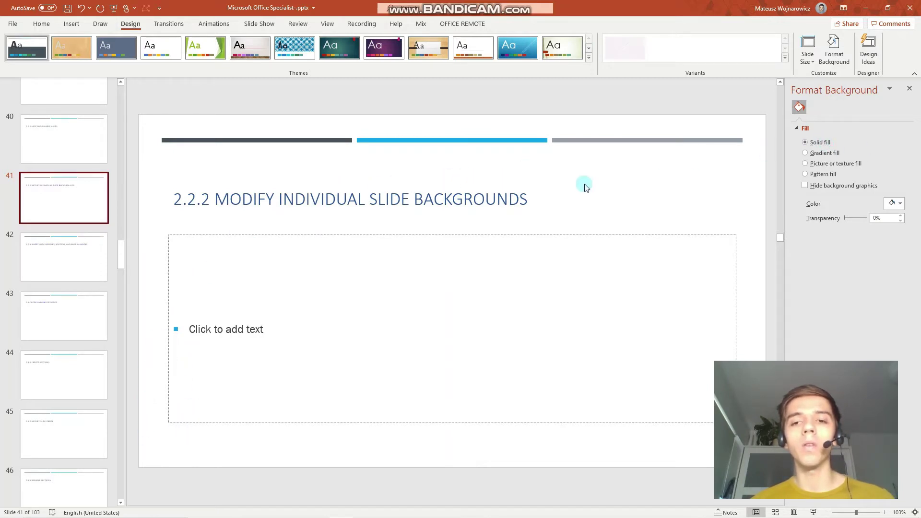
click(892, 206)
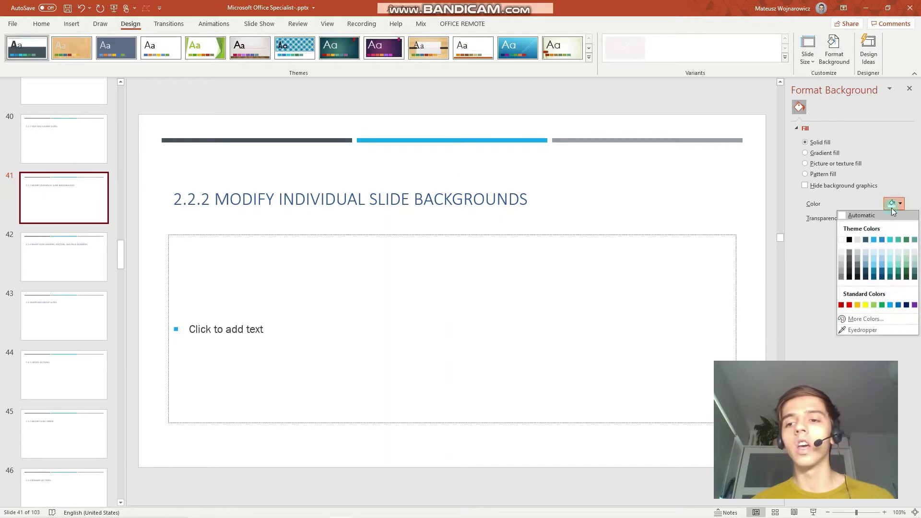
click(874, 239)
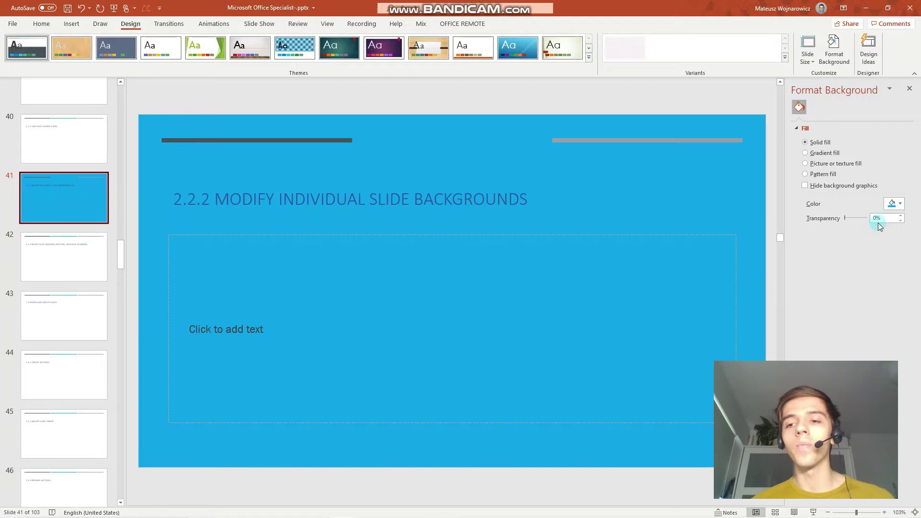
click(891, 206)
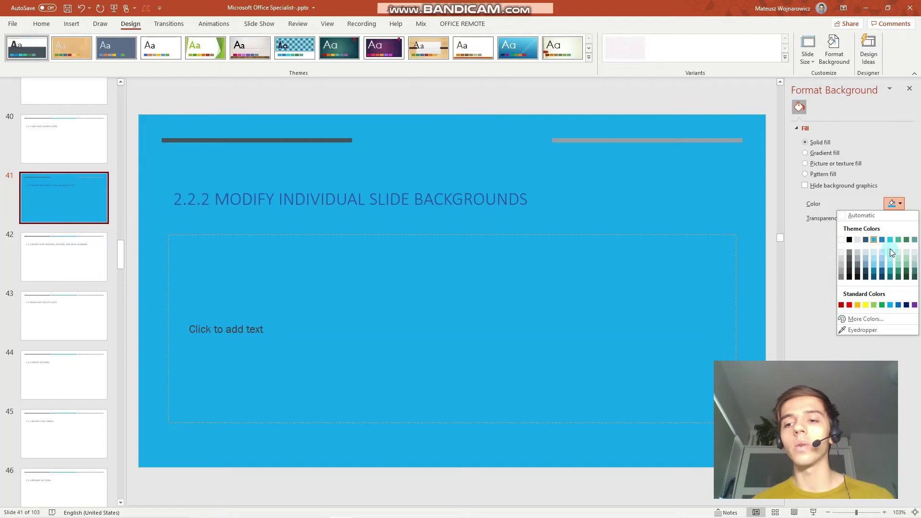
Rework the gradient stops so it runs from blue at the start to light teal.
click(886, 201)
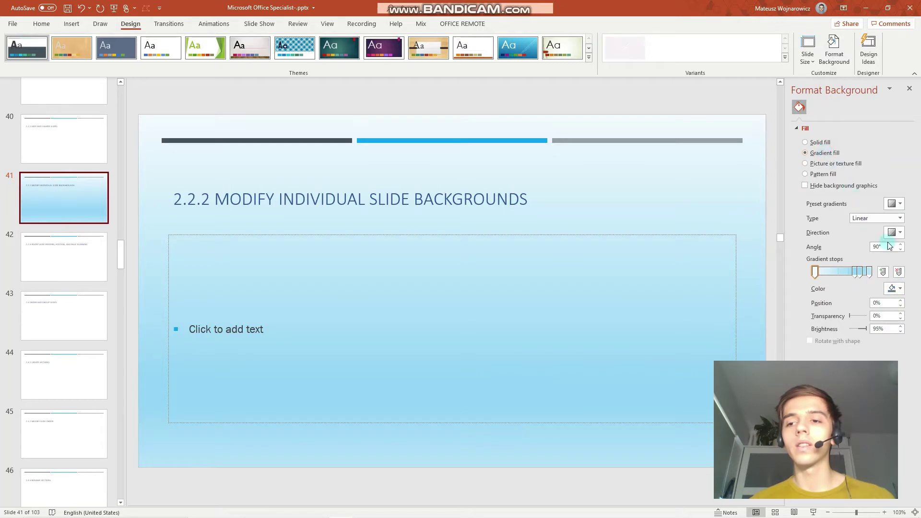
click(900, 272)
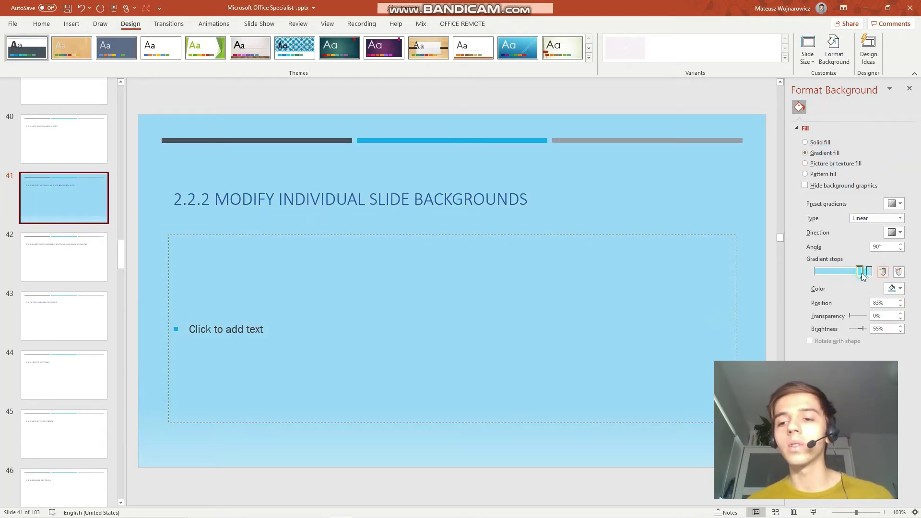
drag(859, 272, 792, 271)
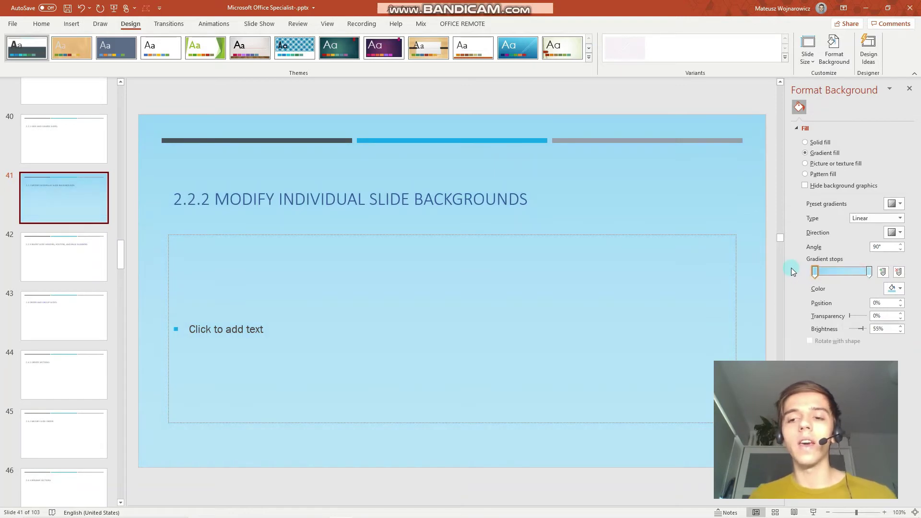
click(894, 289)
click(873, 312)
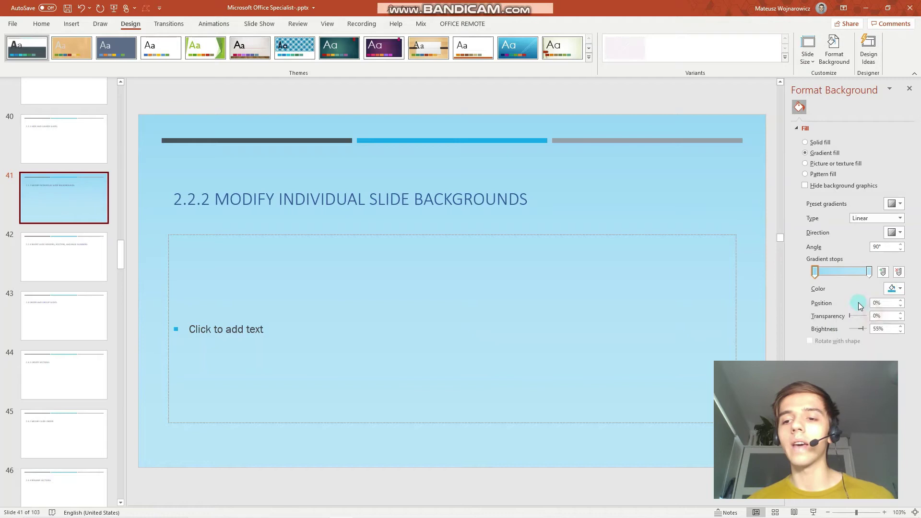
click(870, 271)
click(902, 288)
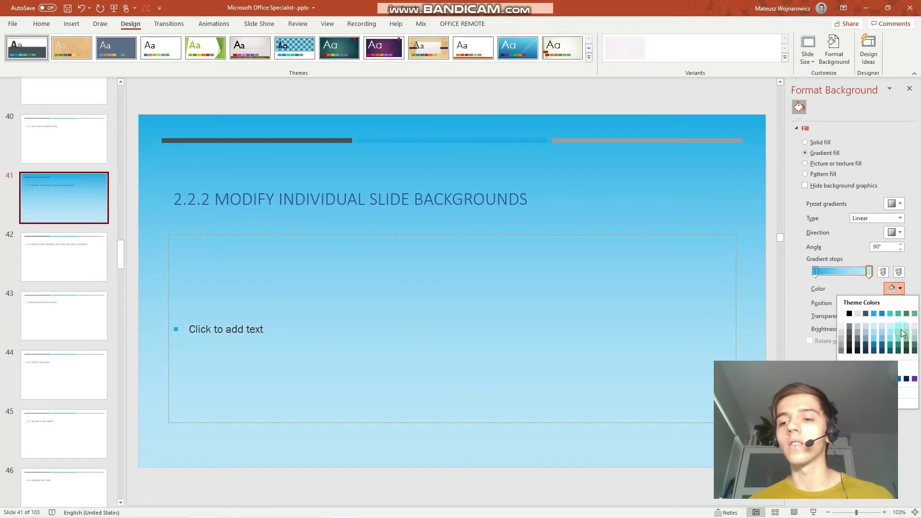
click(886, 333)
Add two gradient stops, set the angle to 270°, then switch to a texture fill.
click(883, 272)
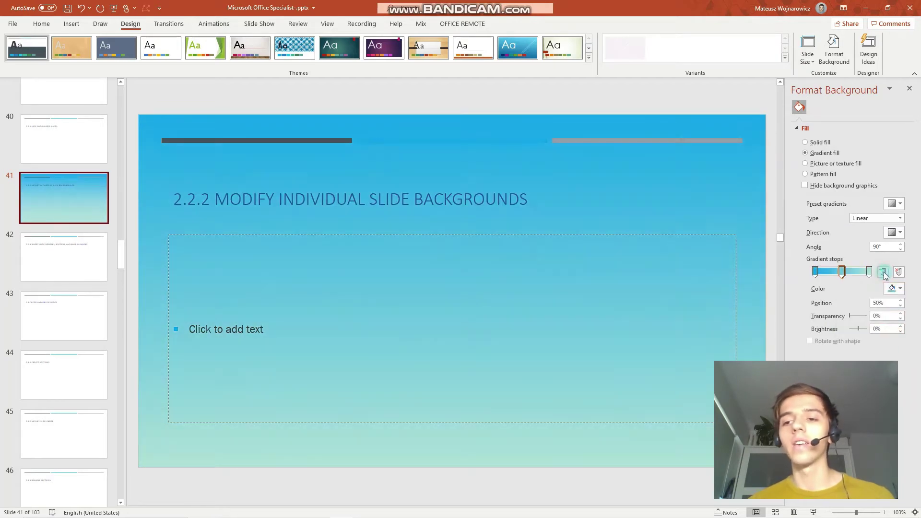
click(884, 272)
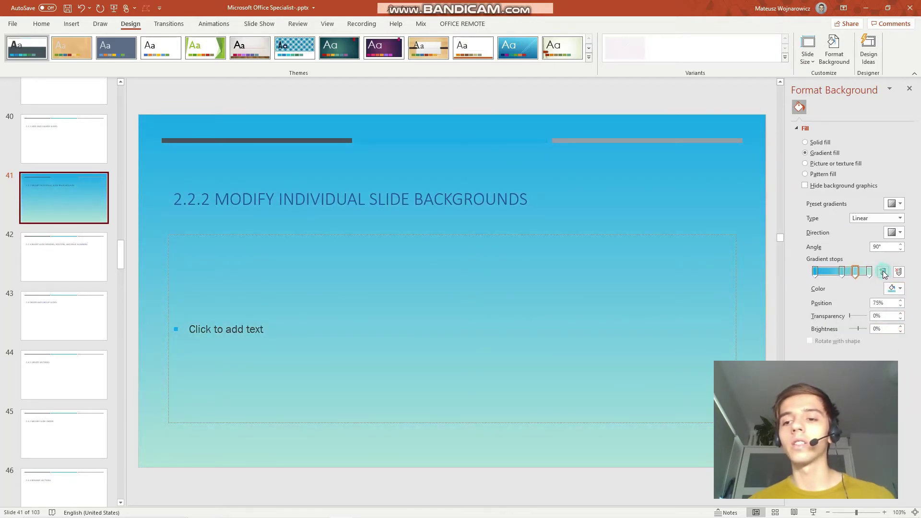
click(901, 244)
click(901, 244)
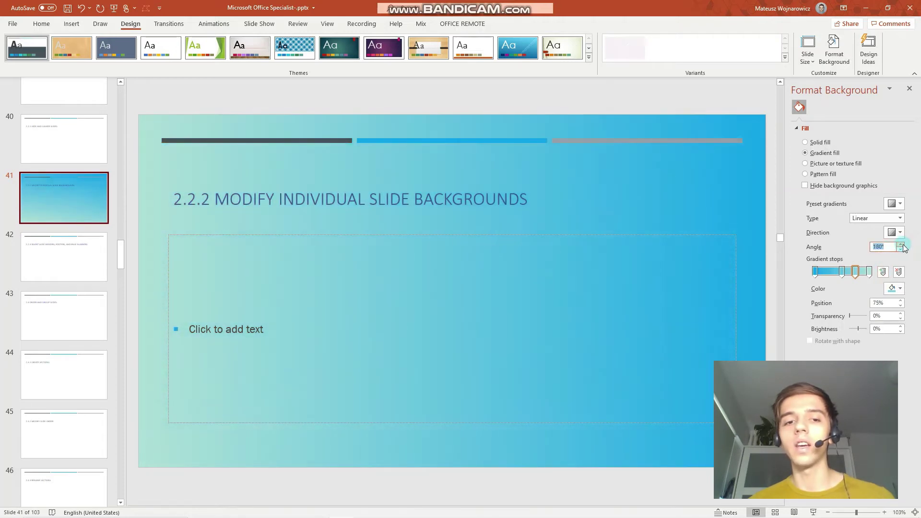
click(902, 244)
click(903, 245)
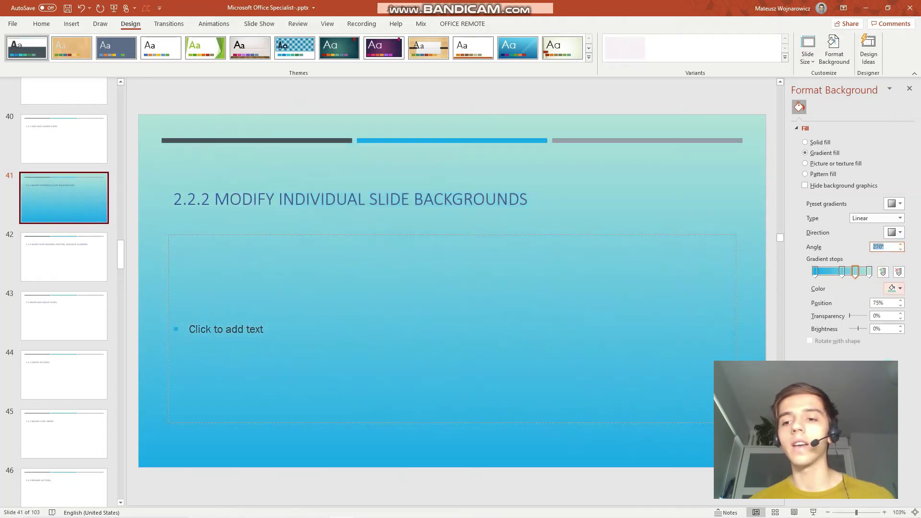
click(825, 164)
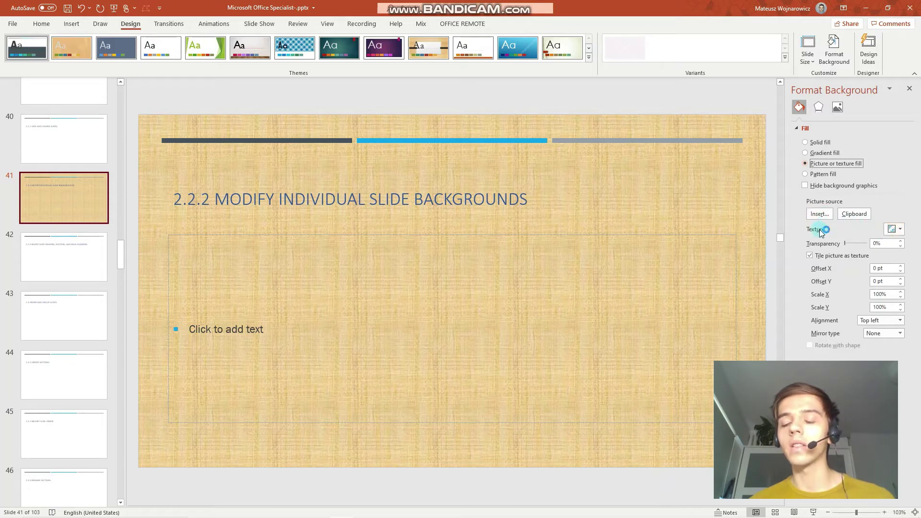
Leave the texture unchanged, then switch slide 41's background to a dotted pattern fill.
click(892, 230)
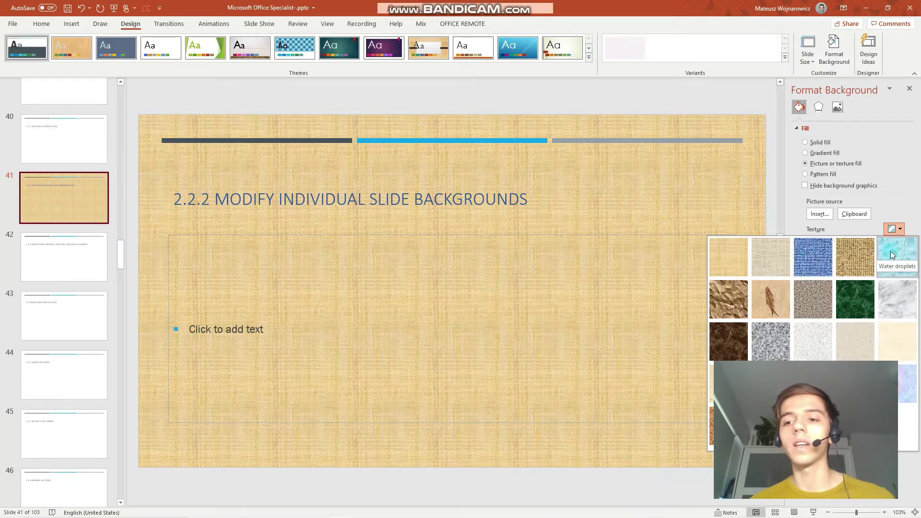
click(892, 230)
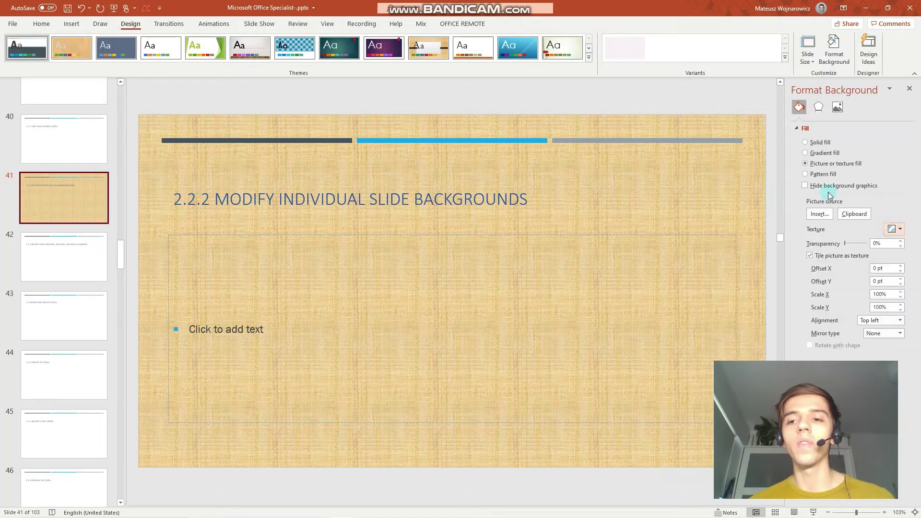
click(821, 177)
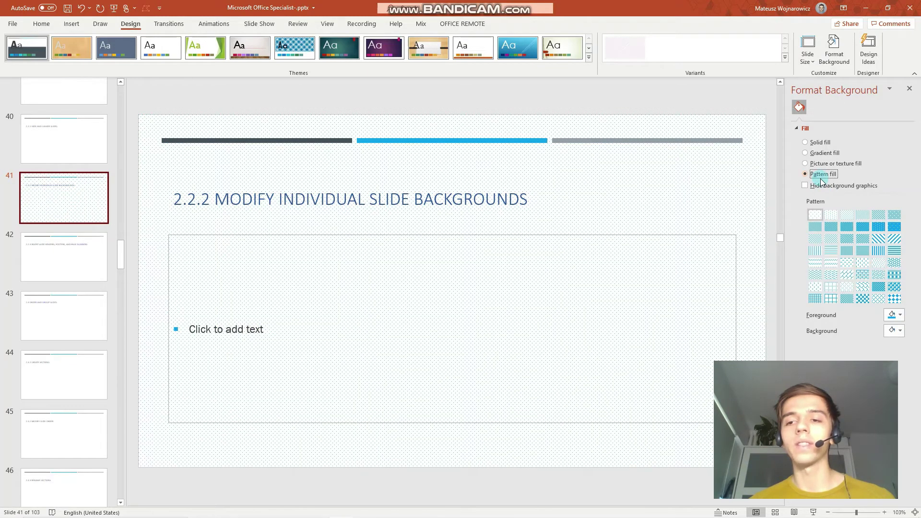
Try dense, diagonal-stripe, vertical-line and fine dotted patterns on slide 41's background.
click(863, 214)
click(878, 214)
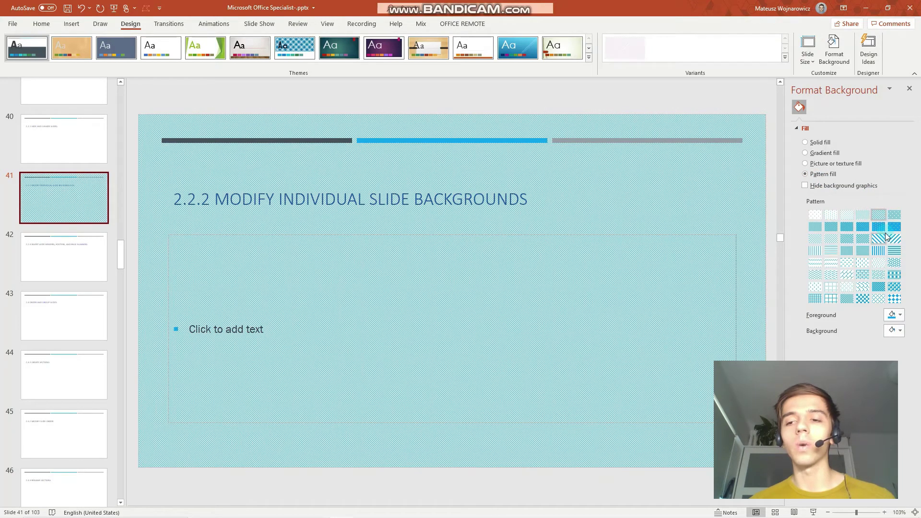
click(881, 238)
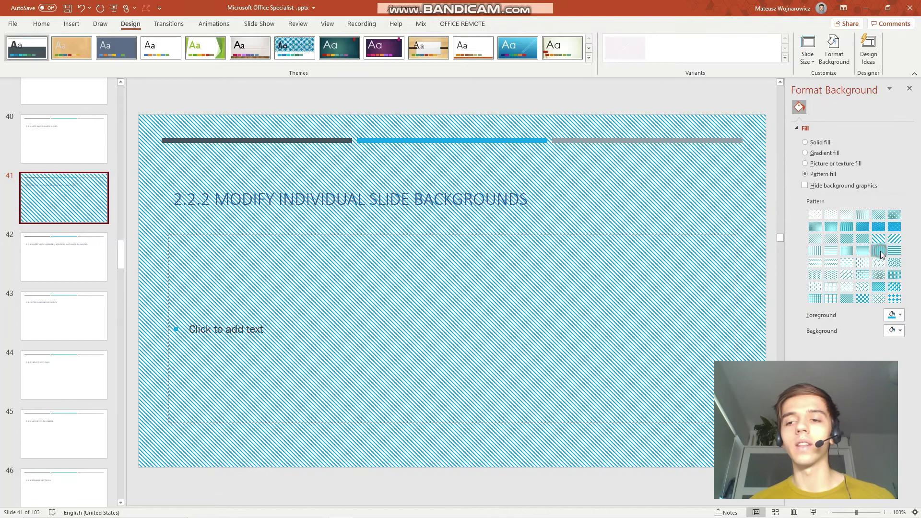
click(880, 252)
click(879, 263)
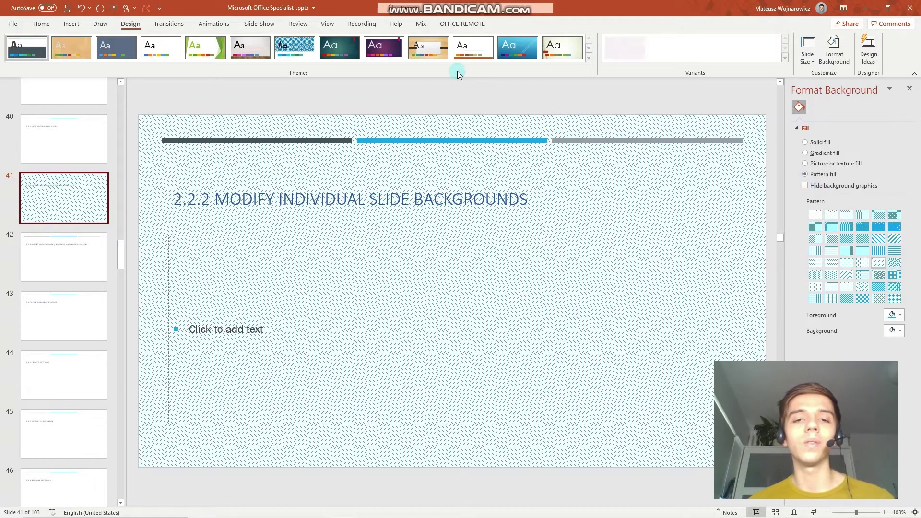
Toggle Hide background graphics on and off, then undo to plain white solid fill.
click(815, 187)
click(814, 186)
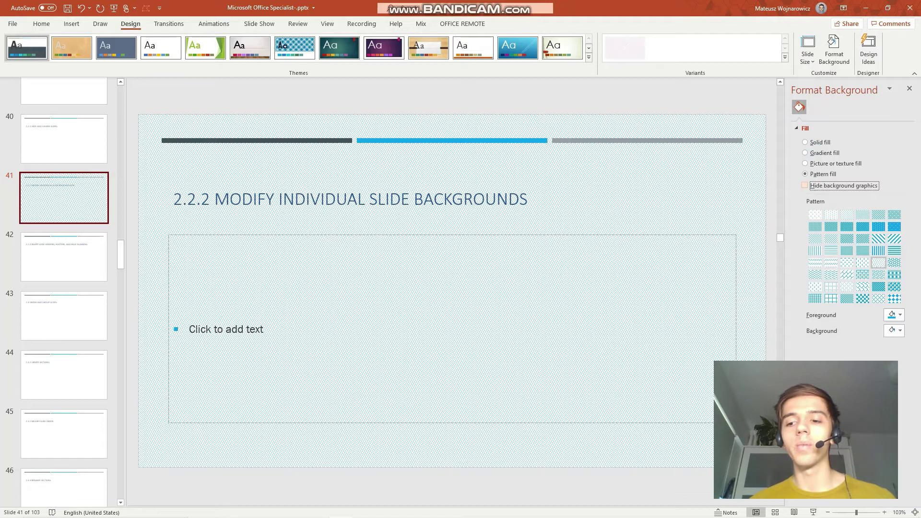
key(ctrl+z)
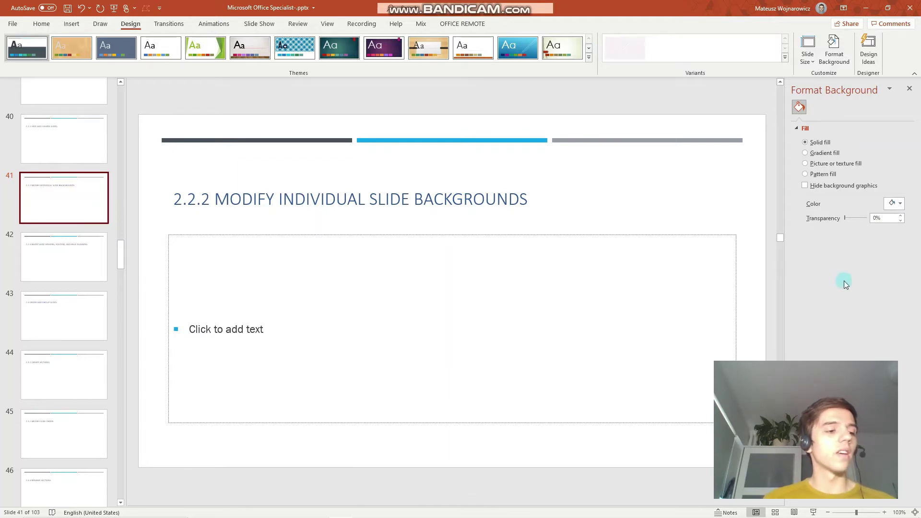
Close Format Background, select slide 42, and open Insert > Header & Footer.
click(909, 89)
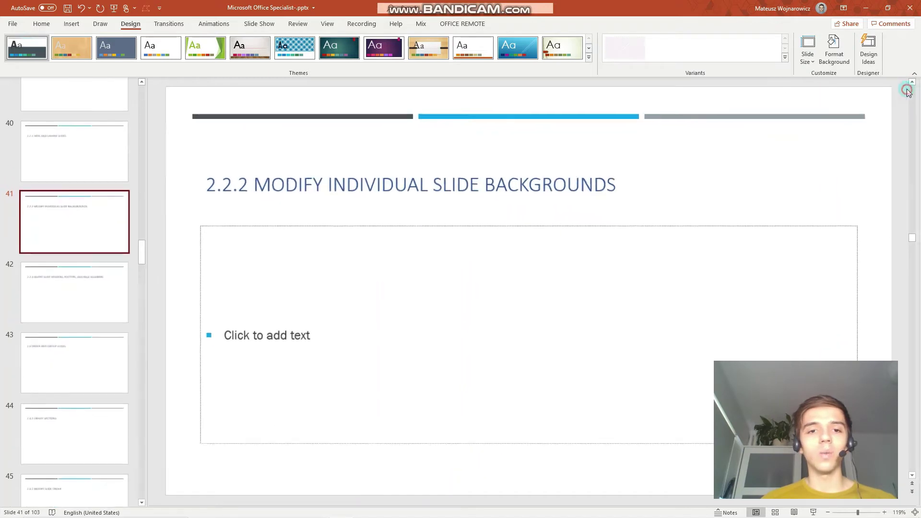
click(61, 316)
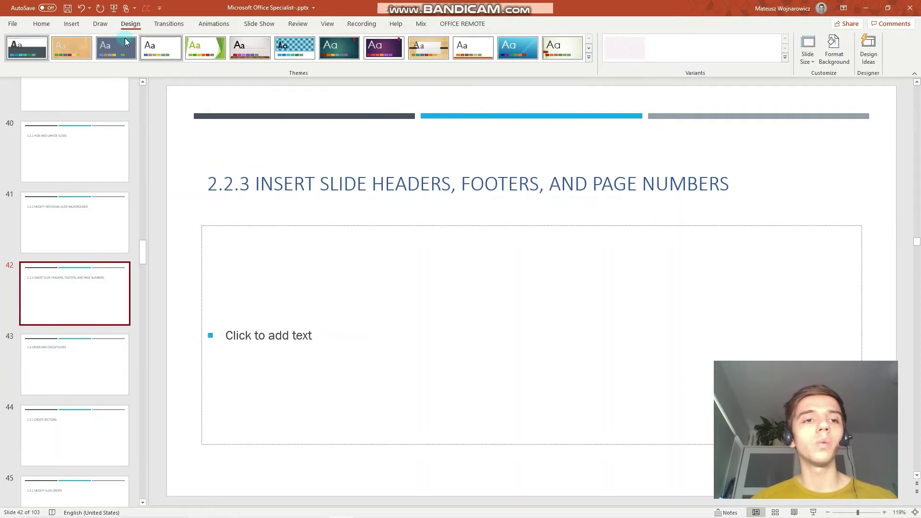
click(76, 25)
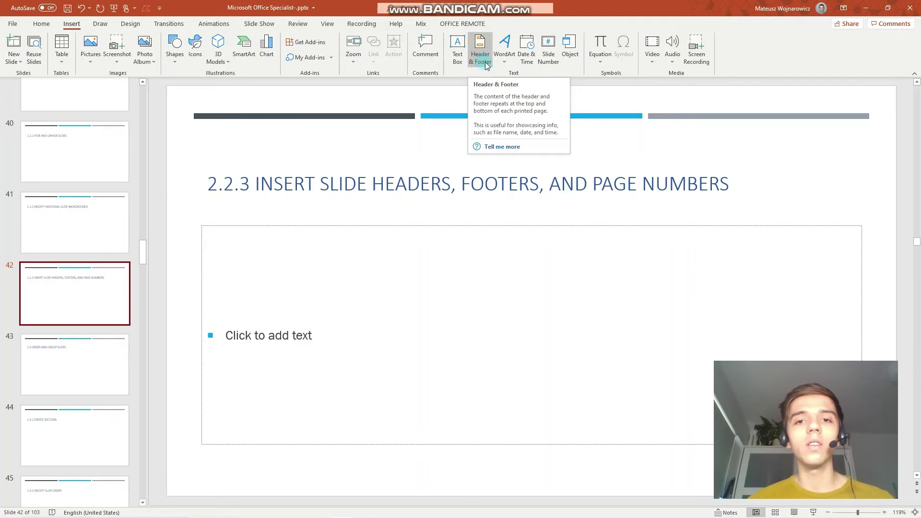
click(481, 56)
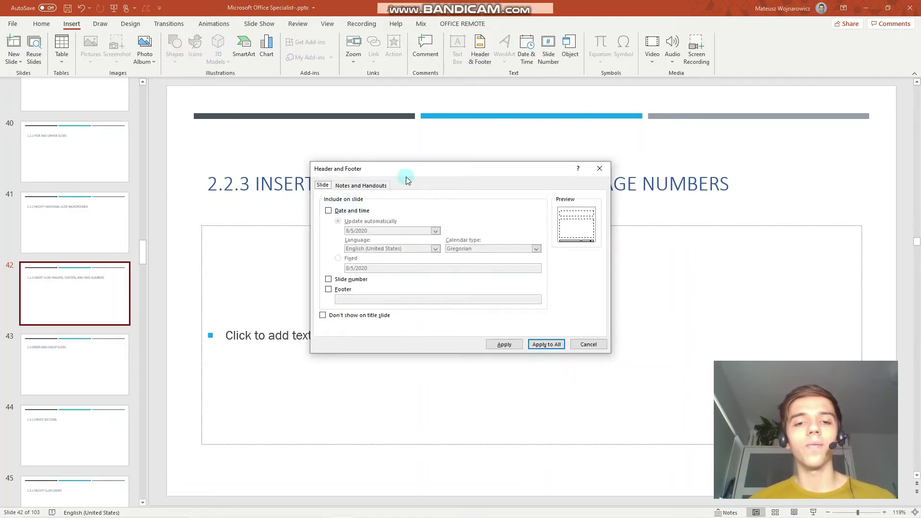
Enable slide numbers and footer 'FOOTER', hide them on the title slide, and apply to all.
drag(403, 171, 426, 98)
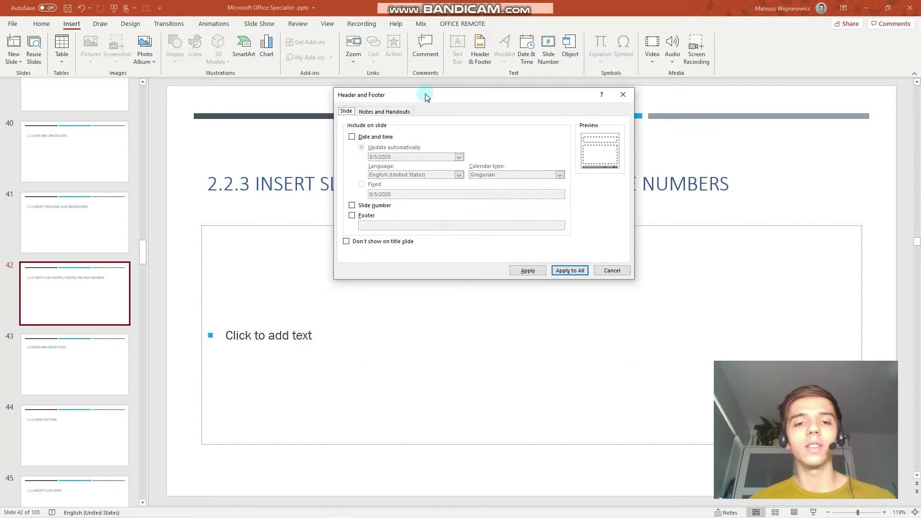
click(352, 138)
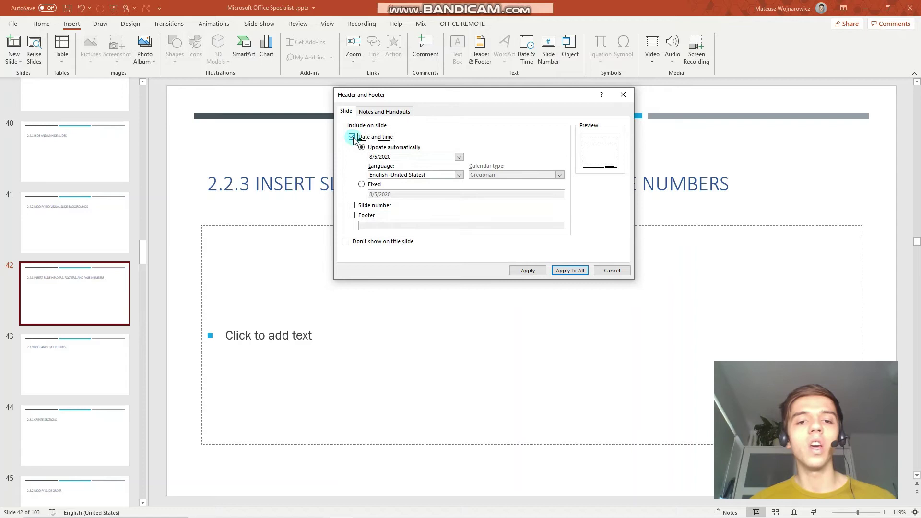
click(352, 137)
click(352, 205)
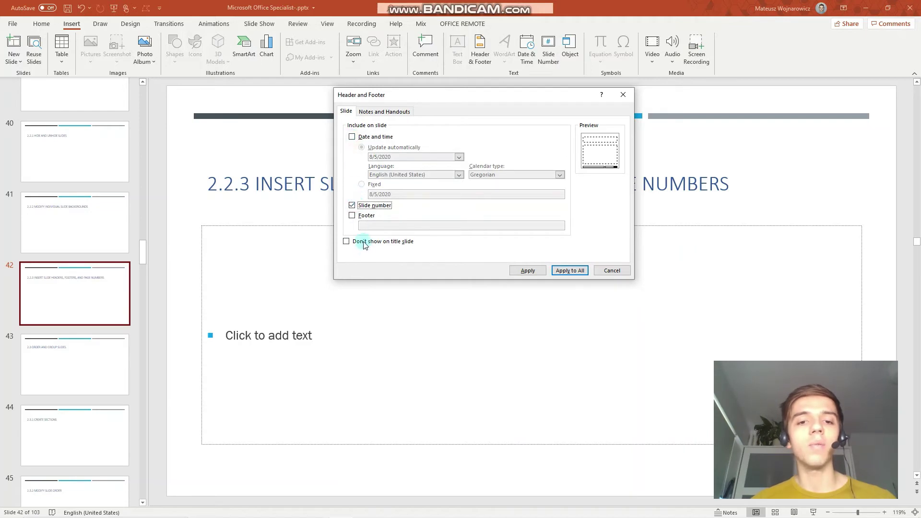
click(353, 216)
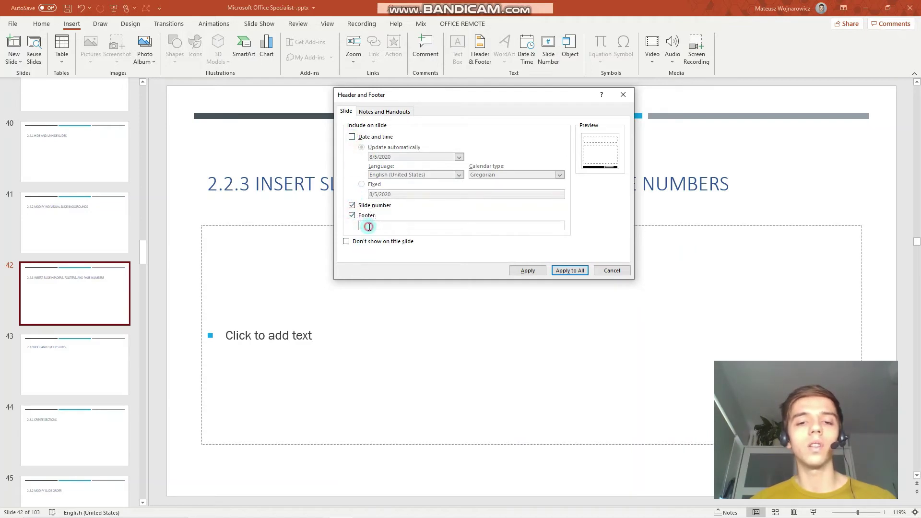
key(alt+f)
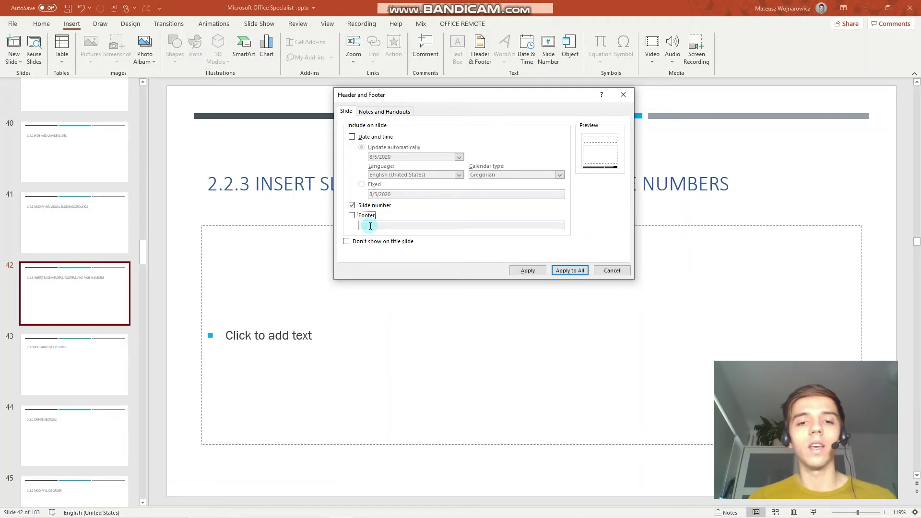
key(alt+f)
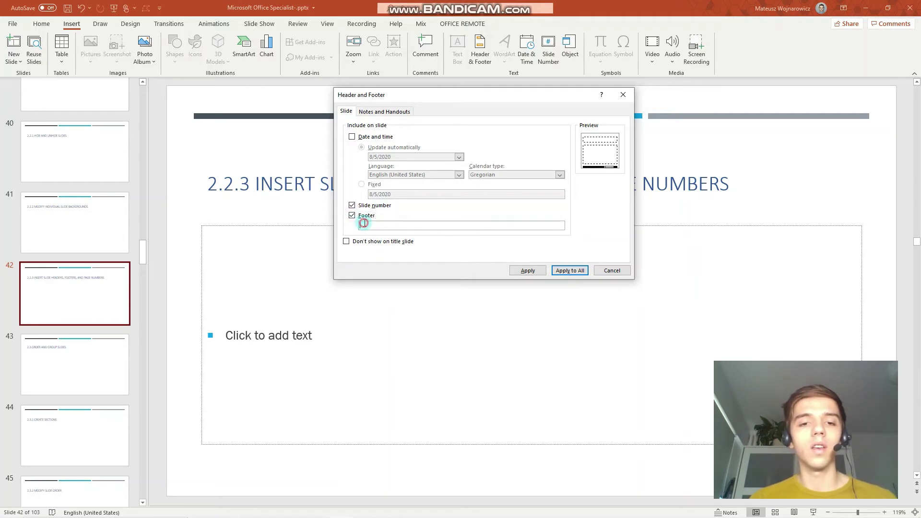
key(alt+f)
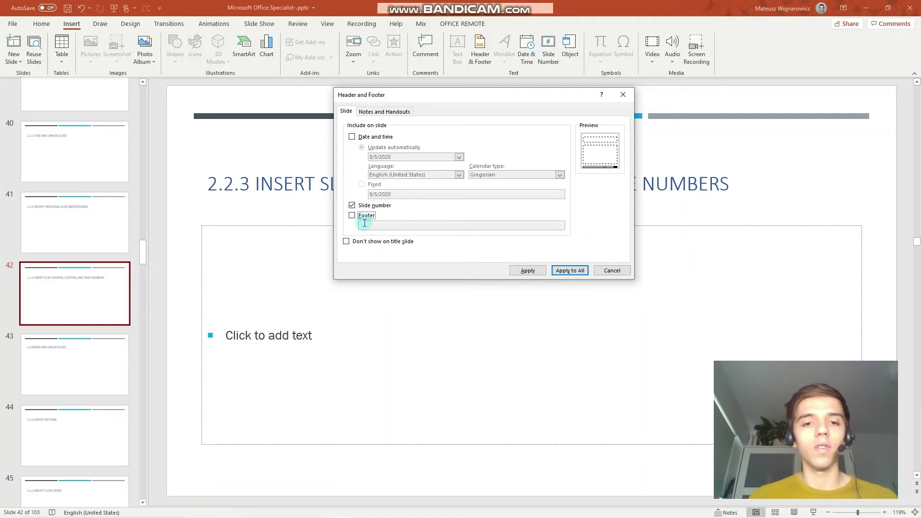
key(alt+f)
text(FOOTER)
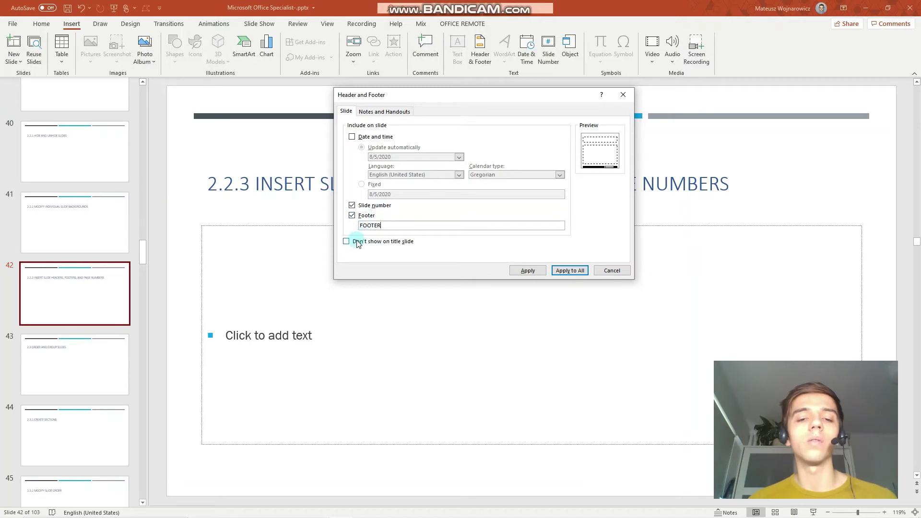
click(355, 244)
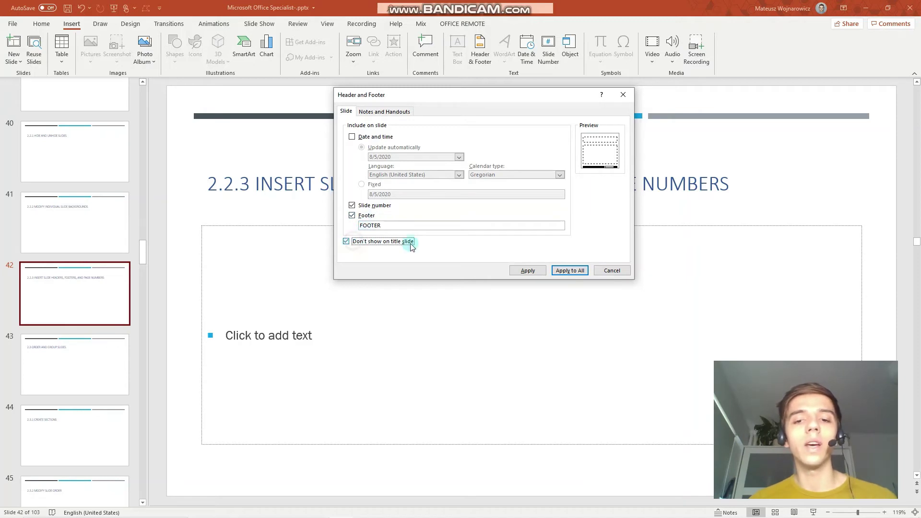
click(568, 271)
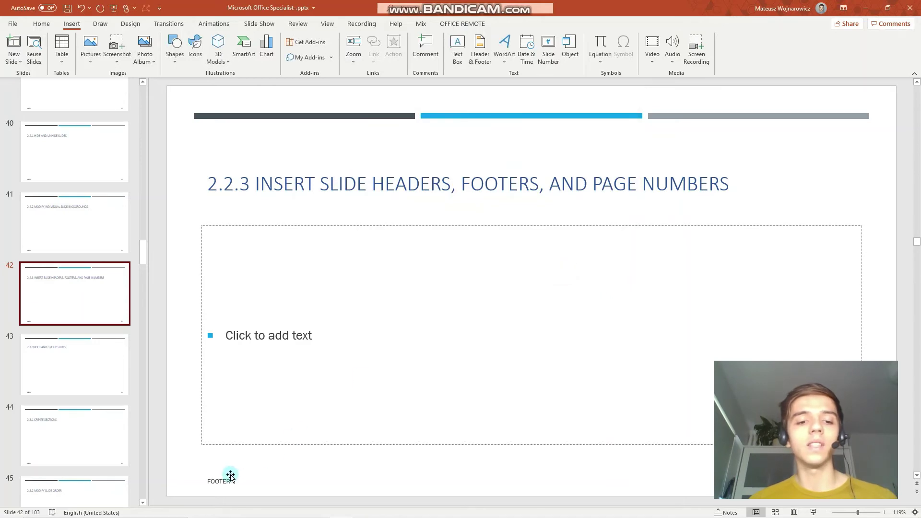
Select slide 41, then scroll the thumbnails to the top and open title slide 1.
click(91, 235)
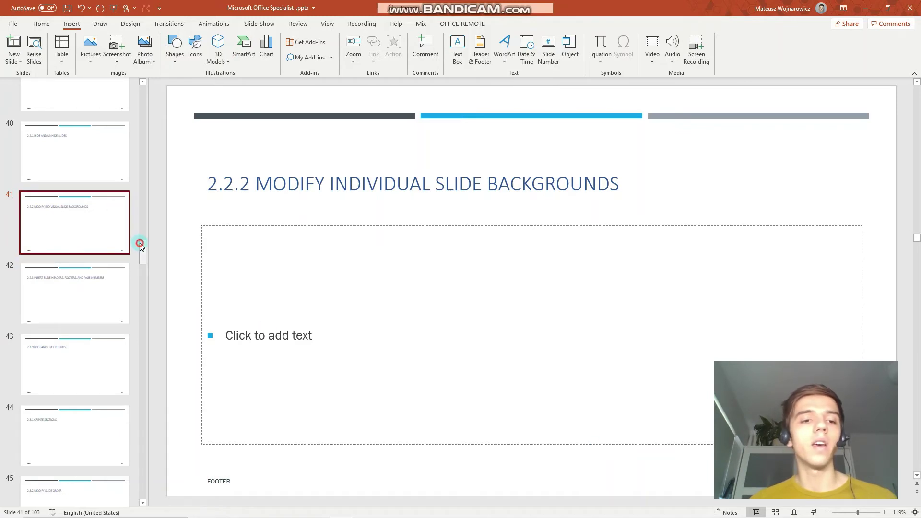
drag(142, 245, 138, 77)
click(123, 126)
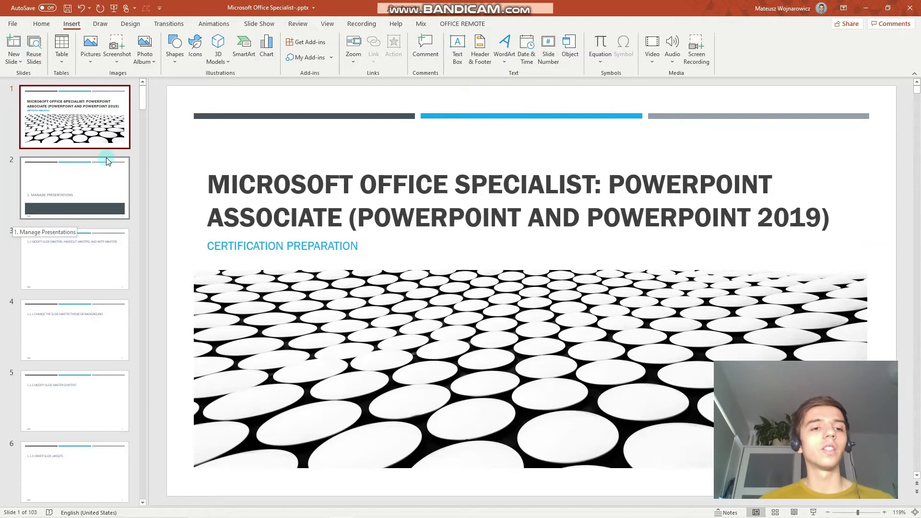
Return to Home, check the Section menu, and select slide 2, 1. MANAGE PRESENTATIONS.
click(41, 23)
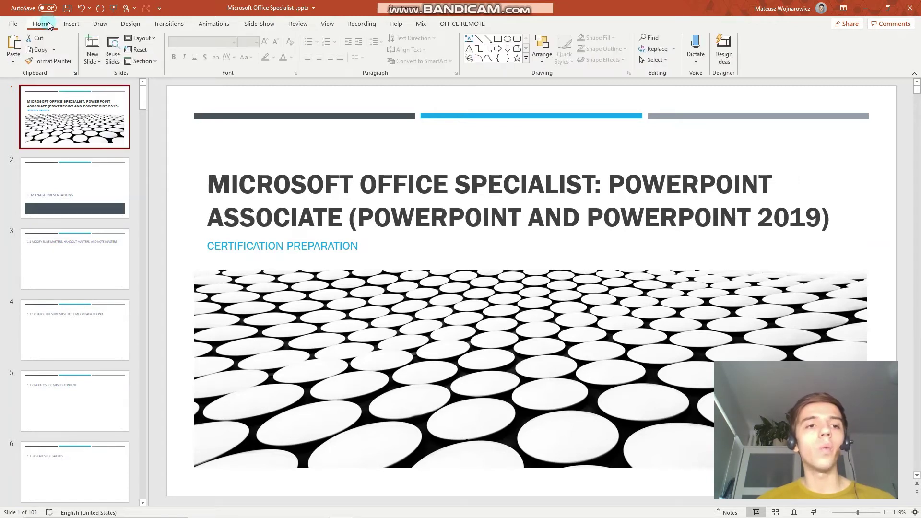
click(77, 155)
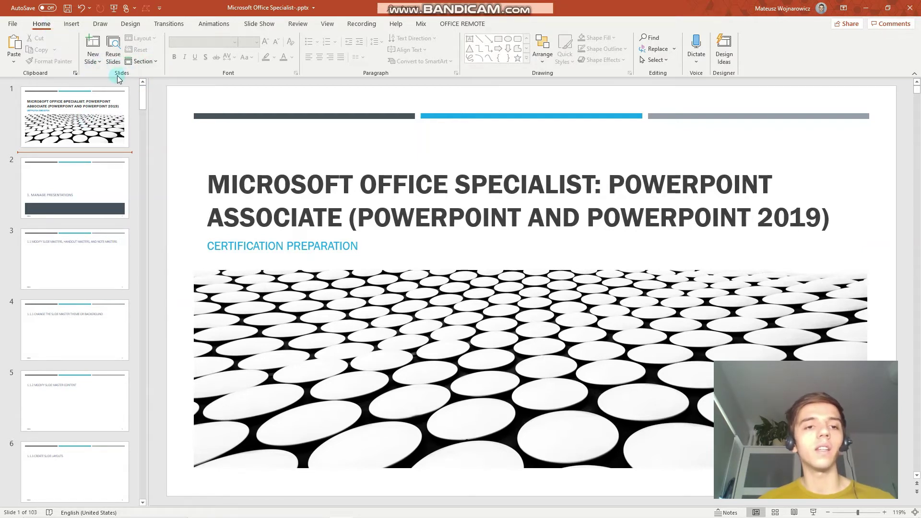
click(145, 62)
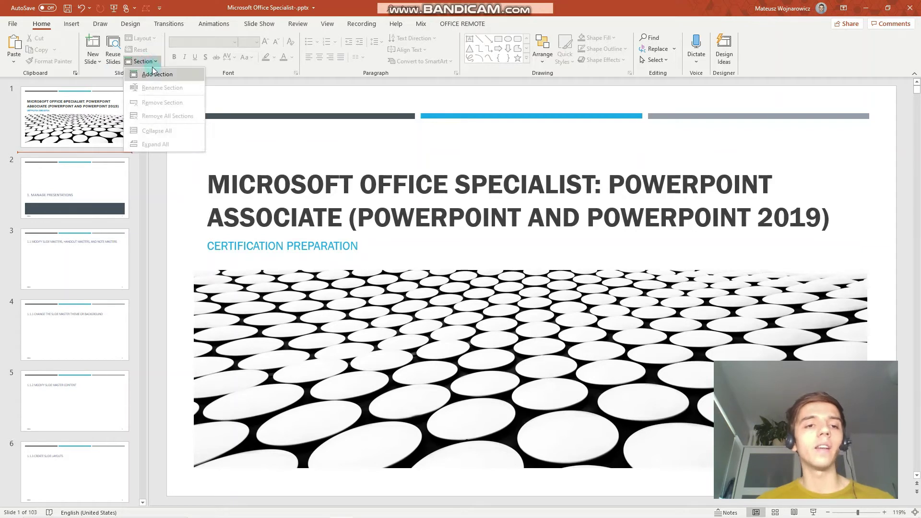
click(149, 62)
click(83, 150)
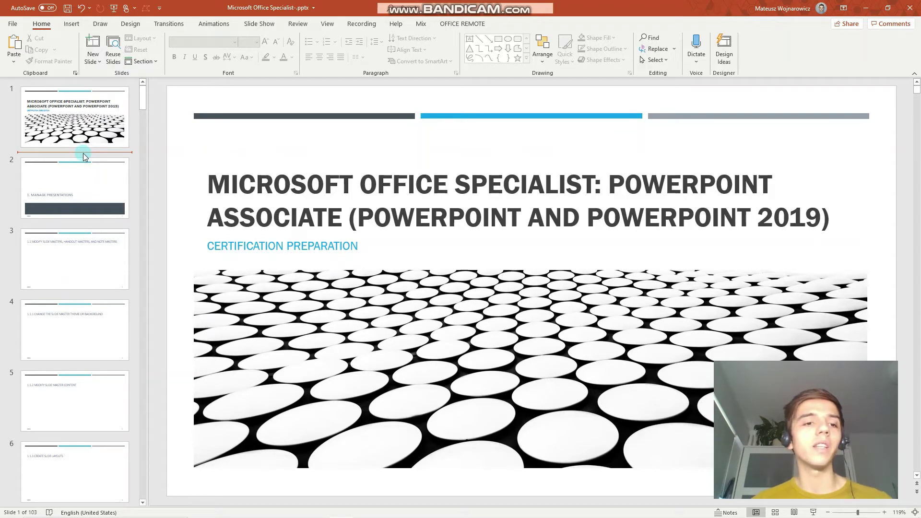
click(85, 164)
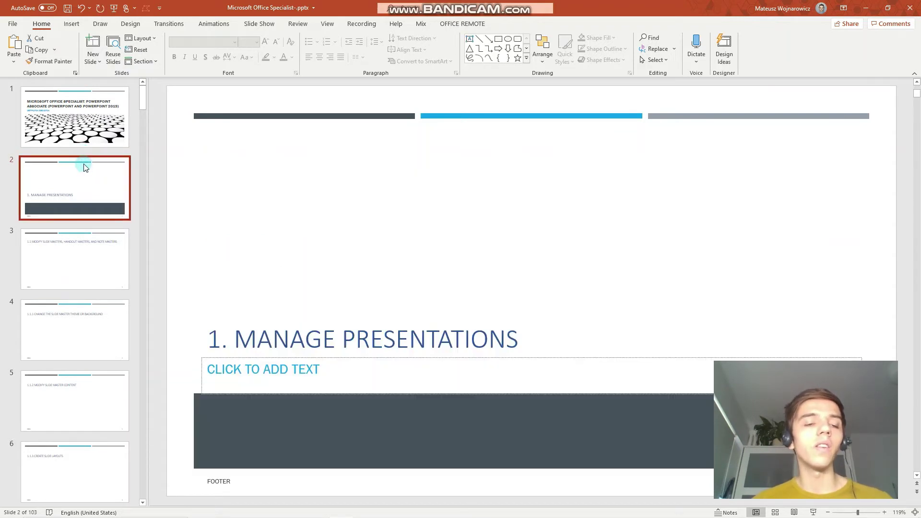
click(86, 152)
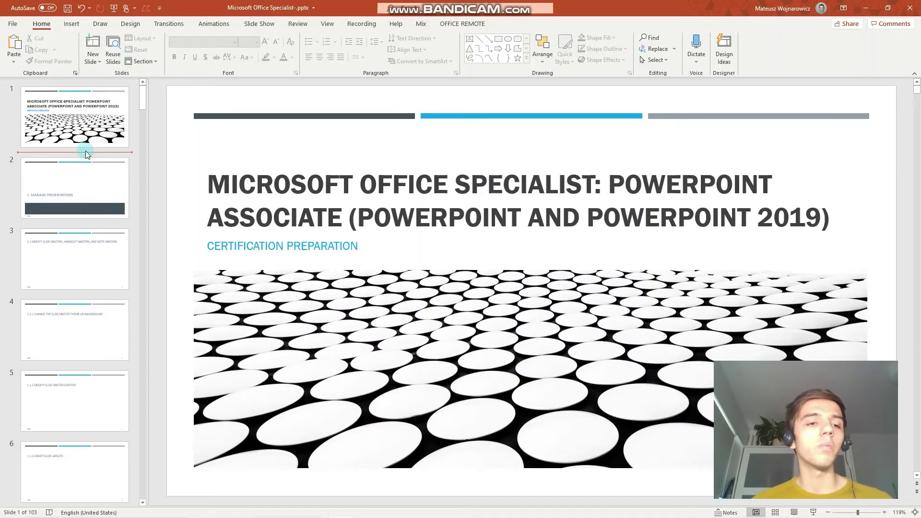
click(86, 159)
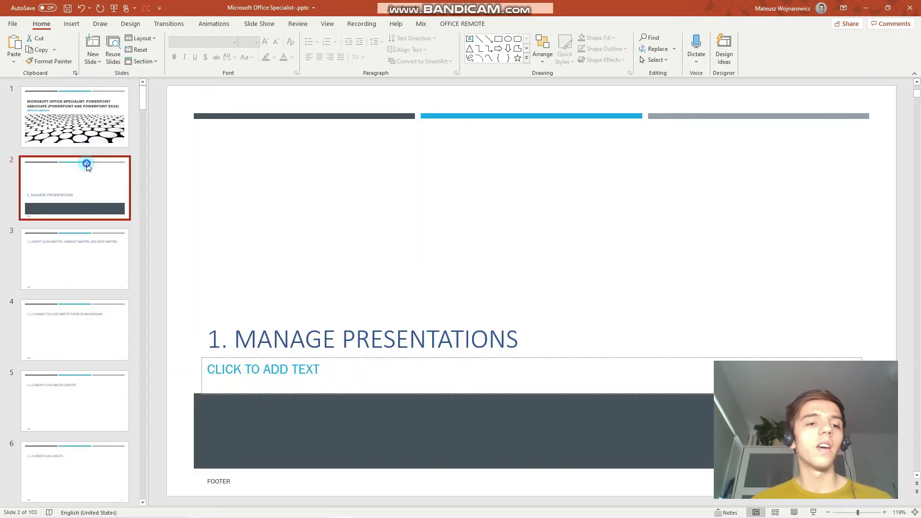
Add a section named 'first' beginning at slide 2, leaving slide 1 in the Default Section.
right_click(88, 166)
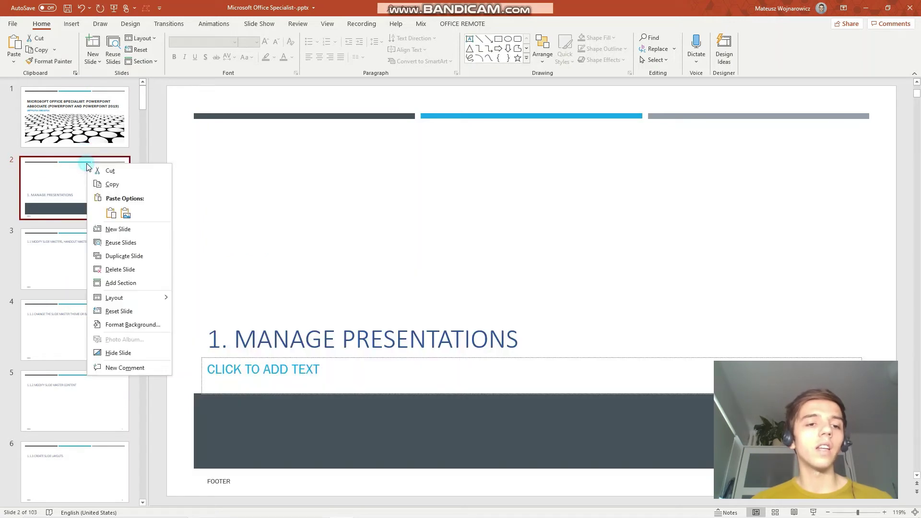
click(142, 279)
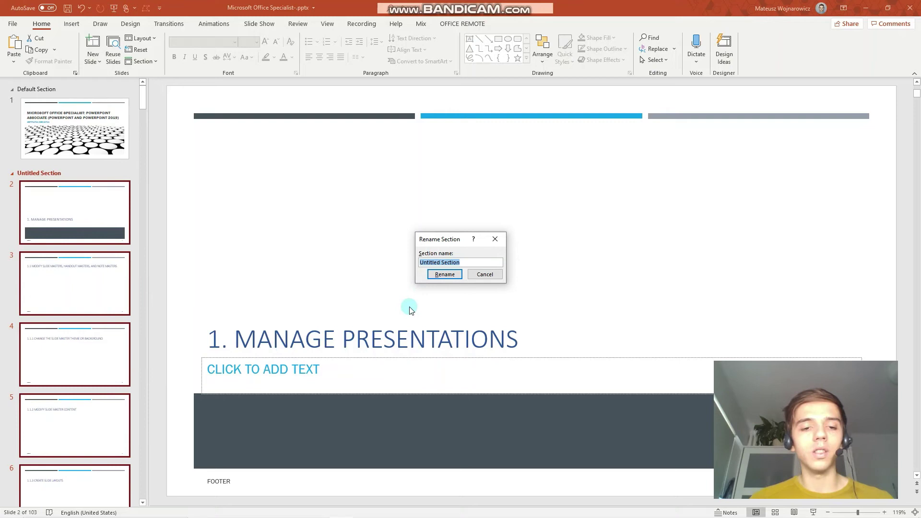
key(Tab)
key(Tab)
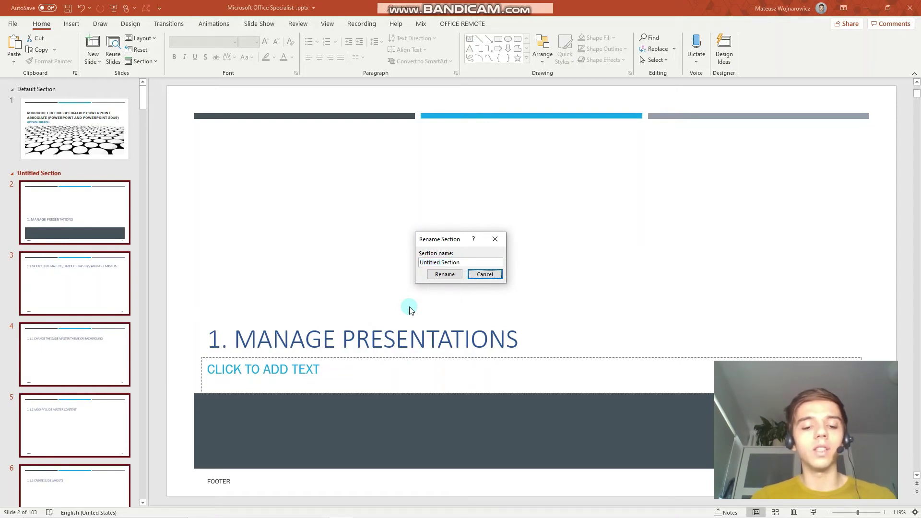
click(443, 262)
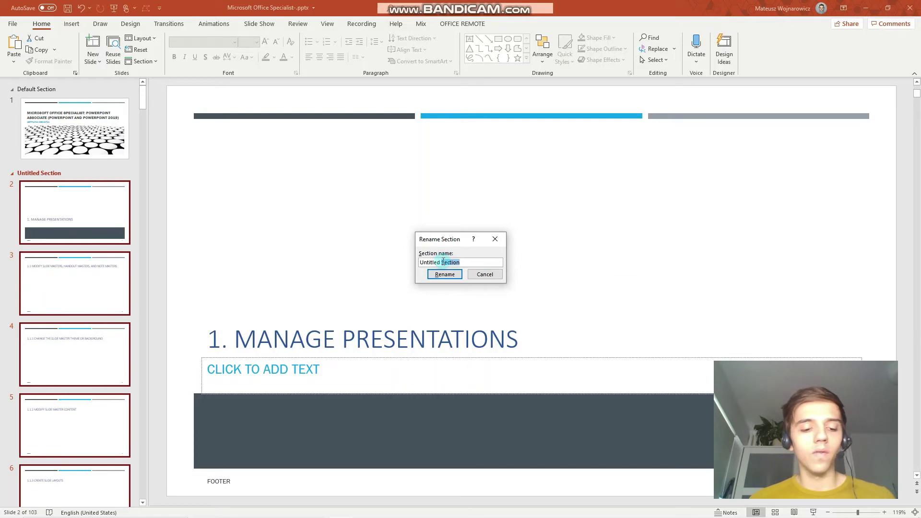
key(BackSpace)
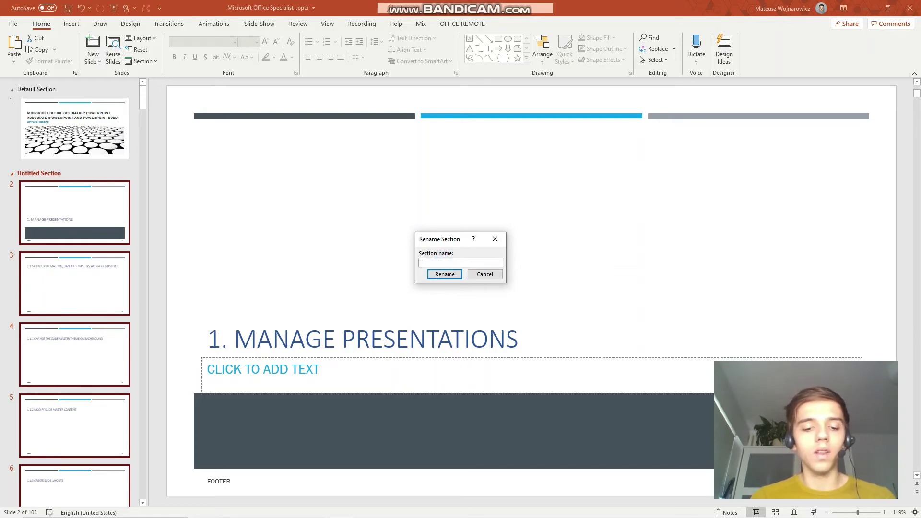
key(Tab)
key(Tab)
click(434, 262)
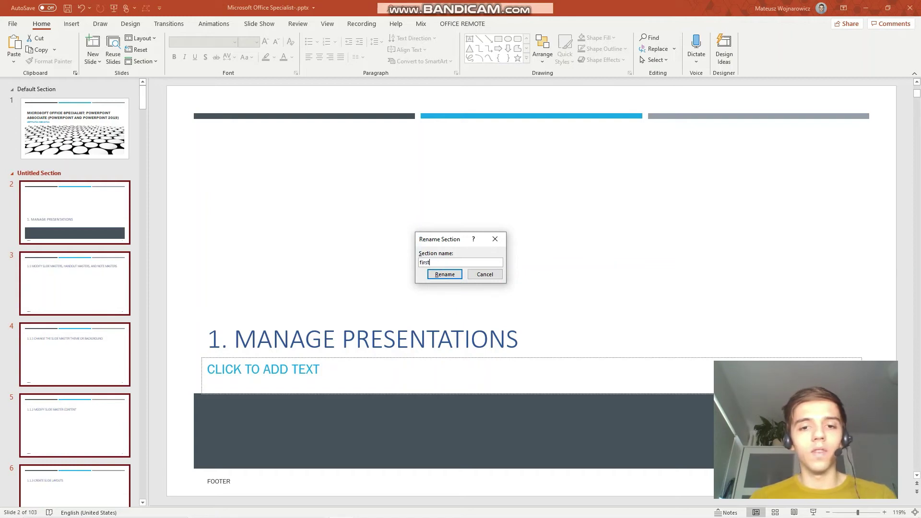
click(445, 274)
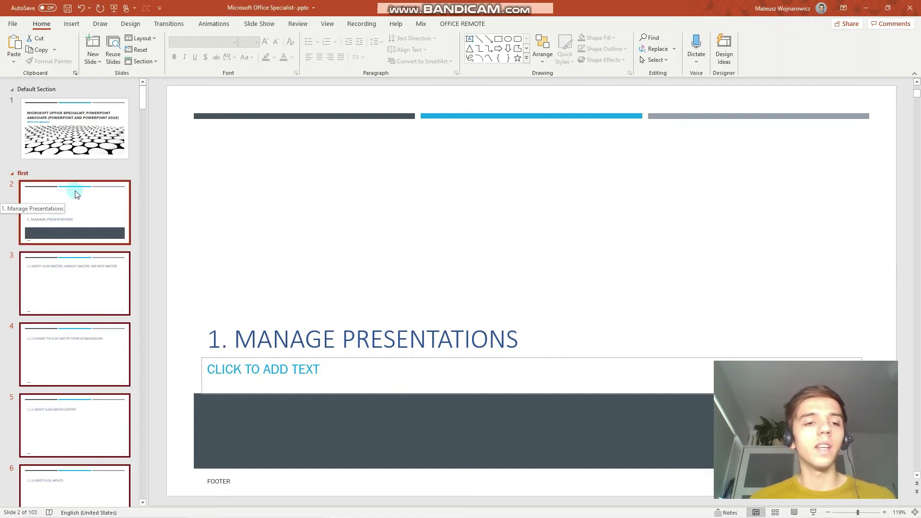
Add a section named 'second' at slide 32, the 2. MANAGE SLIDES divider, then scroll on to slide 47.
scroll(77, 206, down, 6)
scroll(78, 207, down, 12)
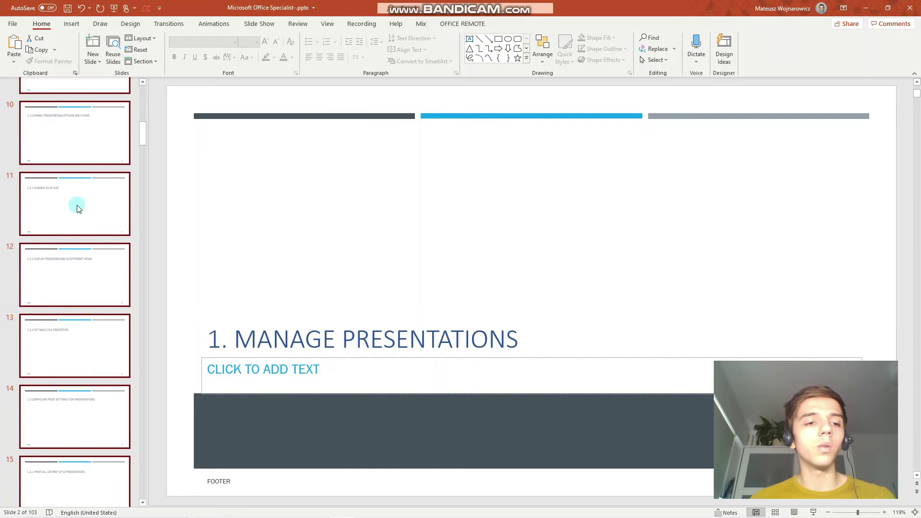
scroll(78, 209, down, 12)
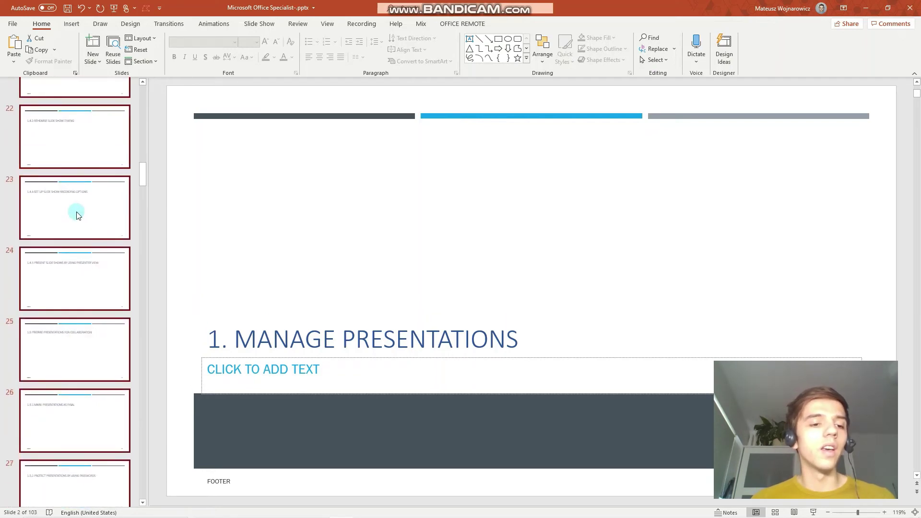
click(76, 206)
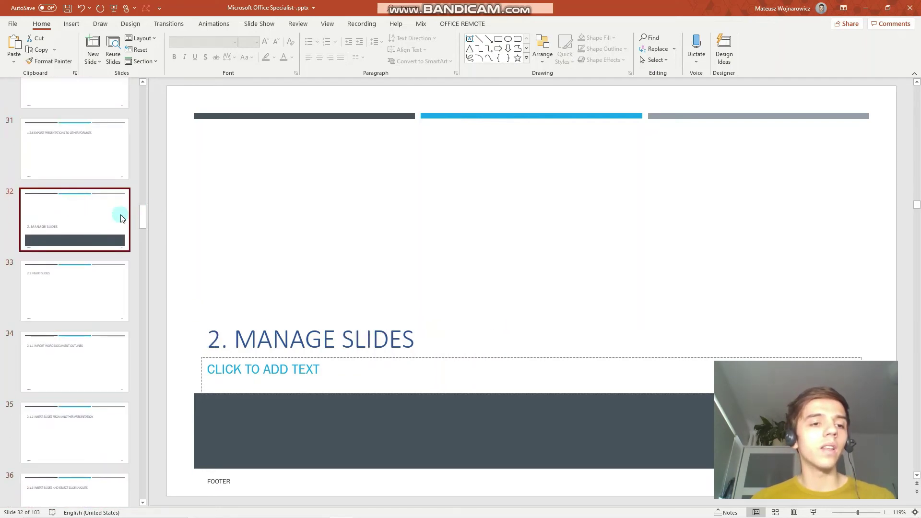
right_click(69, 209)
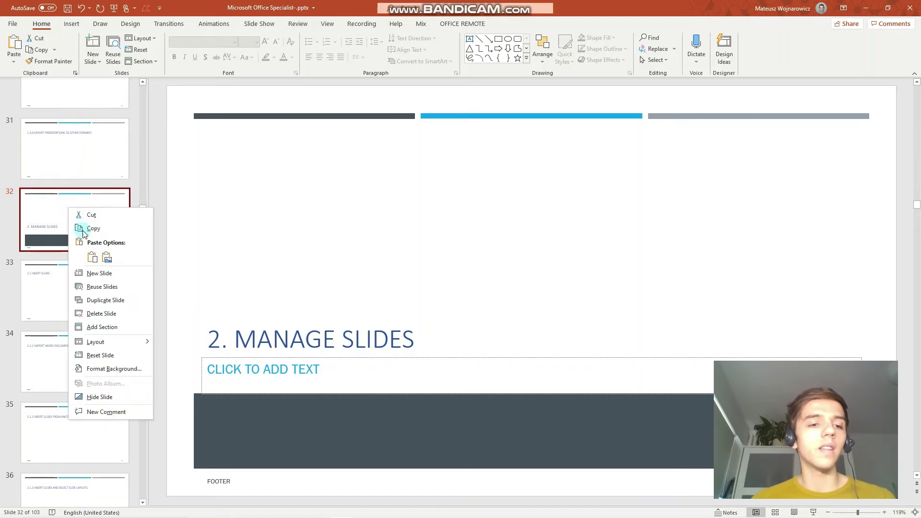
click(113, 327)
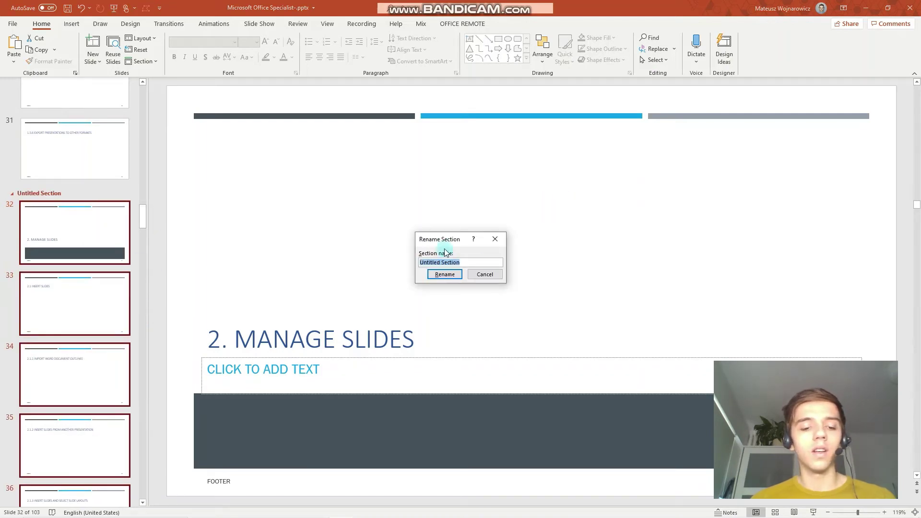
text(second)
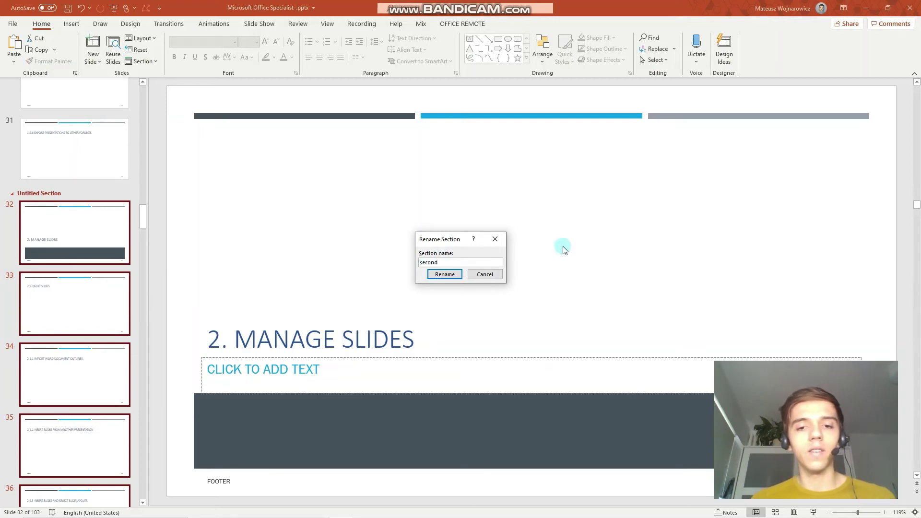
click(437, 275)
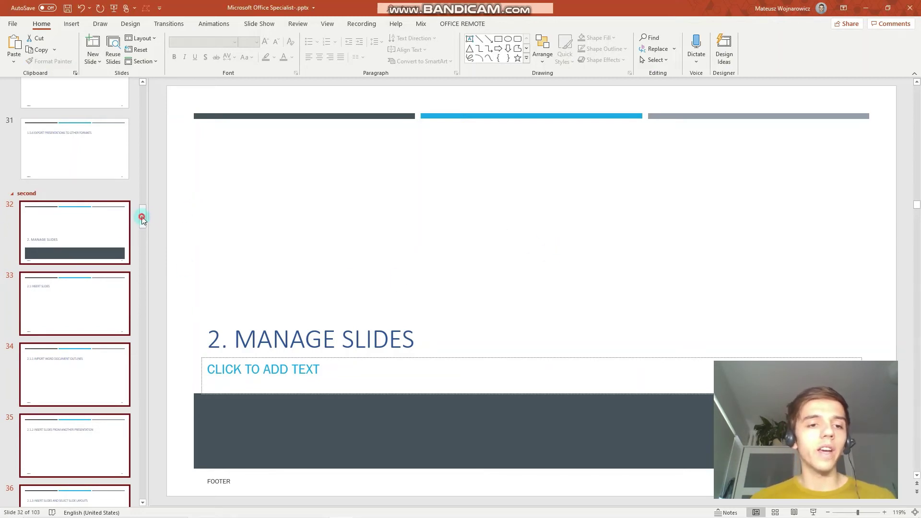
drag(142, 219, 143, 272)
Add a section named 'third' starting at slide 47, the third topic divider.
click(61, 303)
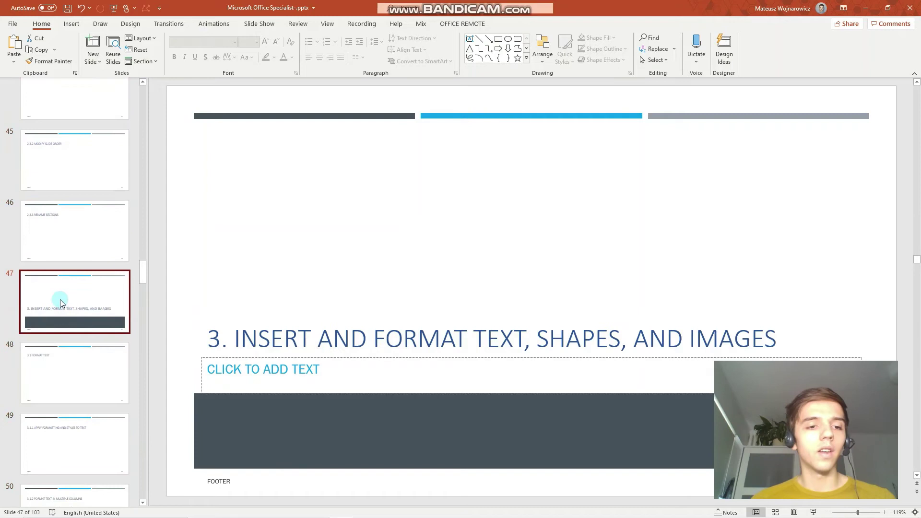
right_click(61, 303)
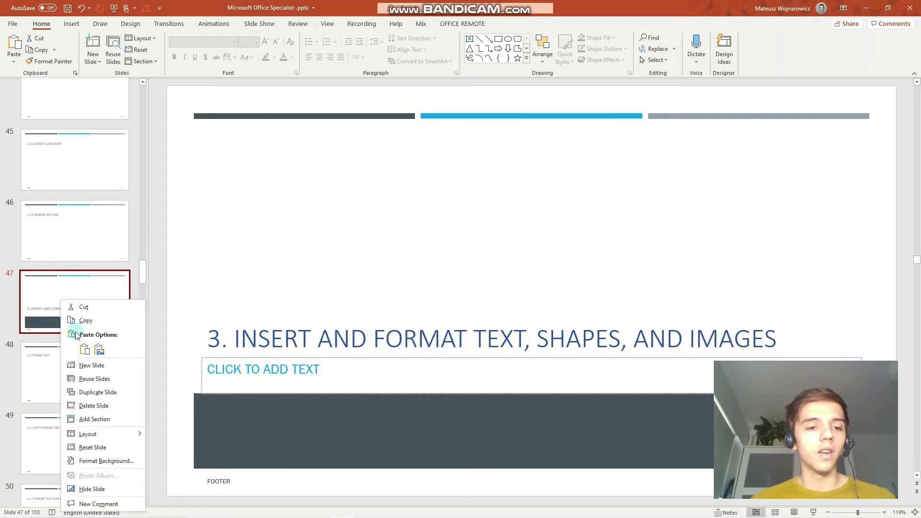
click(122, 418)
text(th)
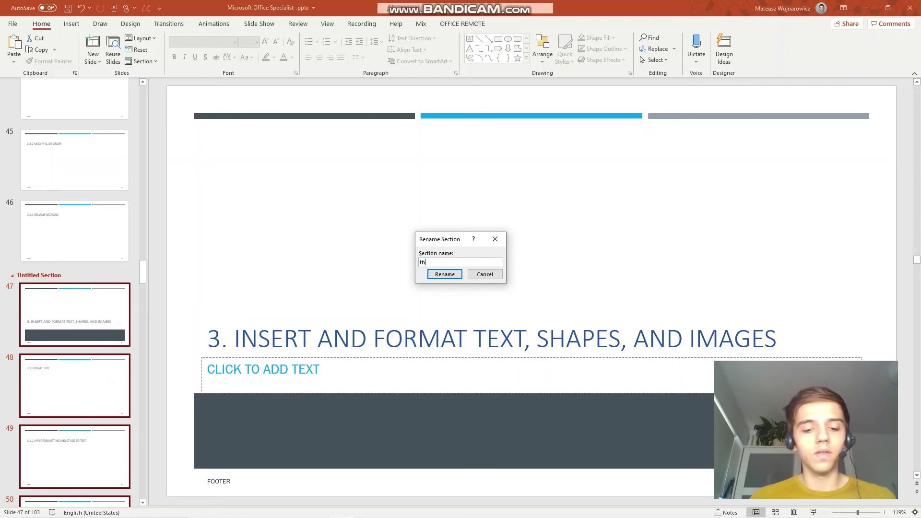
text(irs)
key(BackSpace)
text(d)
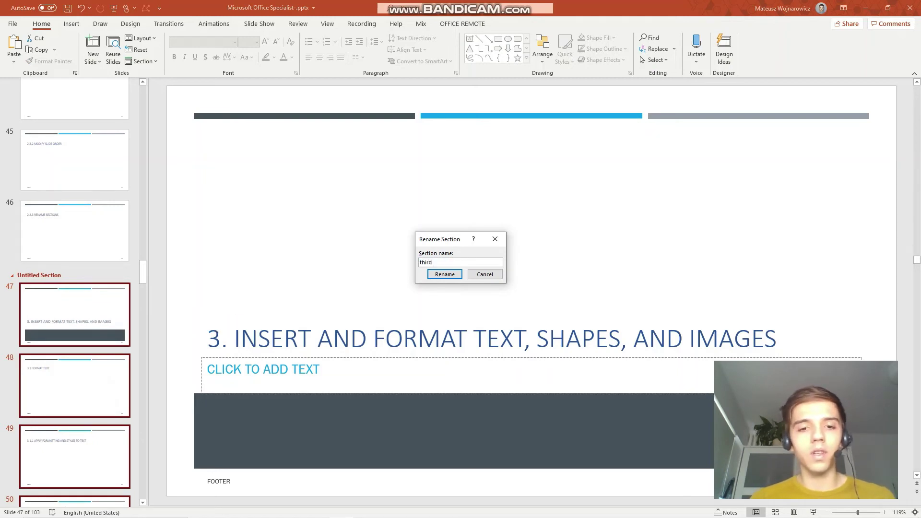
click(452, 276)
Add a section named 'fourth' starting at slide 72, the fourth topic divider.
scroll(54, 367, down, 10)
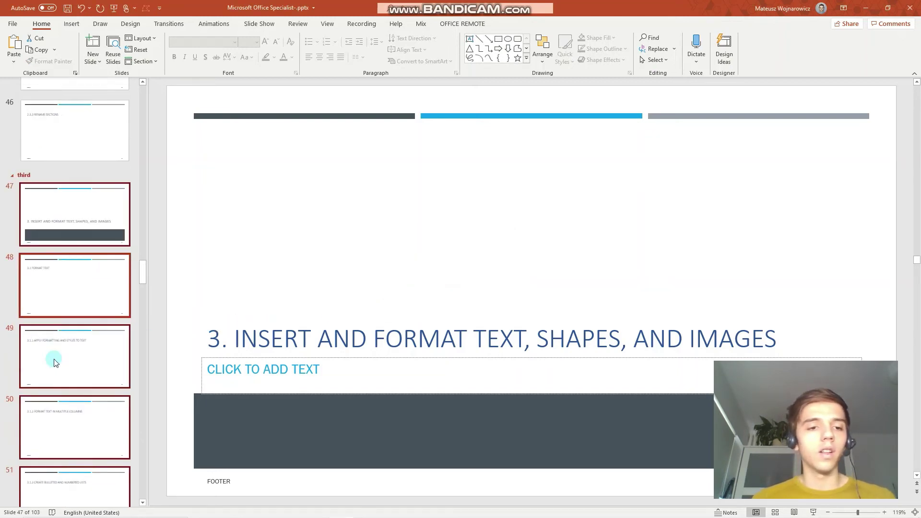
scroll(54, 370, down, 20)
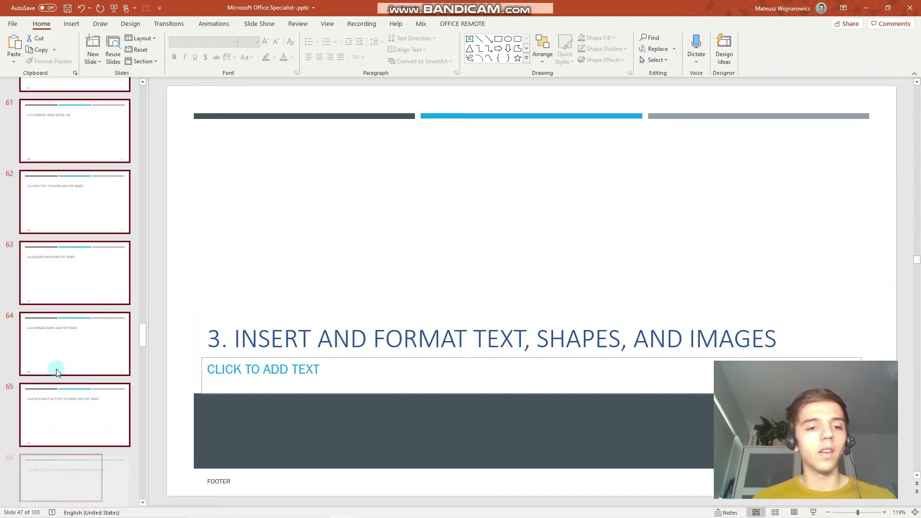
scroll(57, 373, down, 4)
click(73, 183)
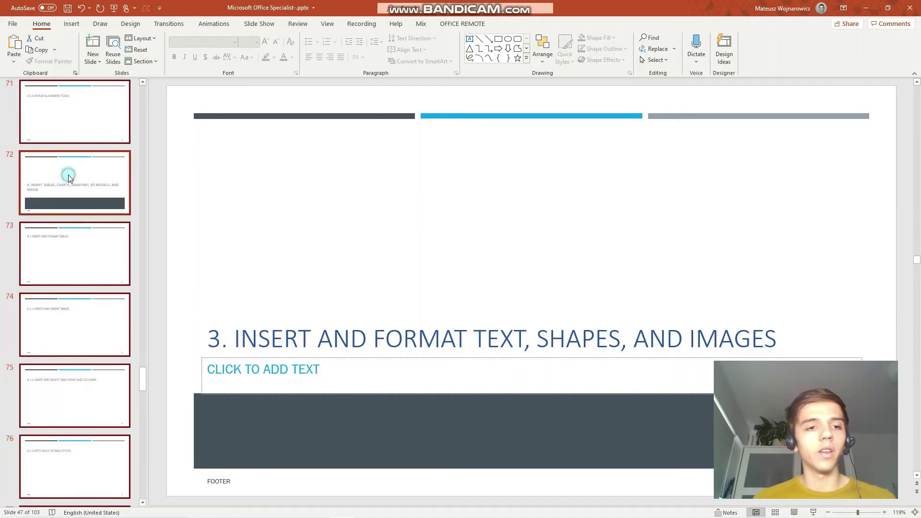
right_click(88, 168)
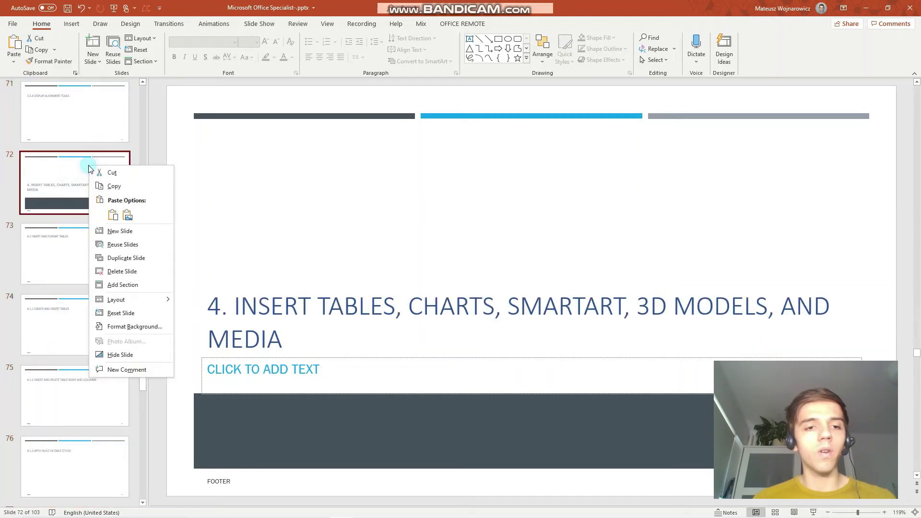
click(123, 285)
text(fourth)
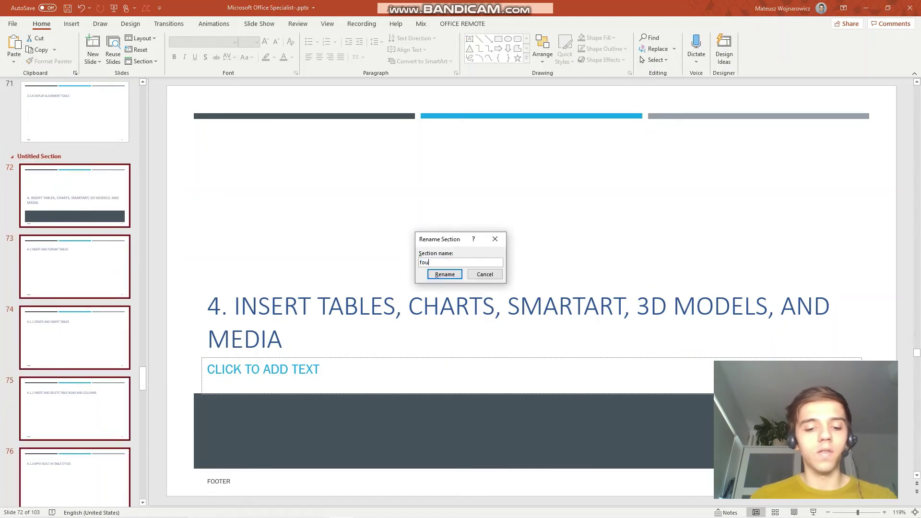
click(445, 274)
Add a section named 'fifth' starting at slide 91, Apply Transitions and Animations.
scroll(82, 250, down, 10)
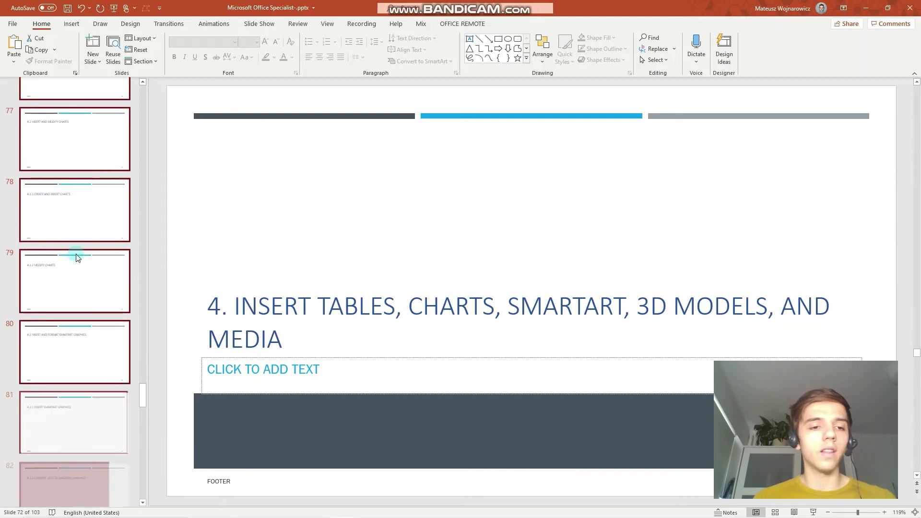
scroll(73, 257, down, 5)
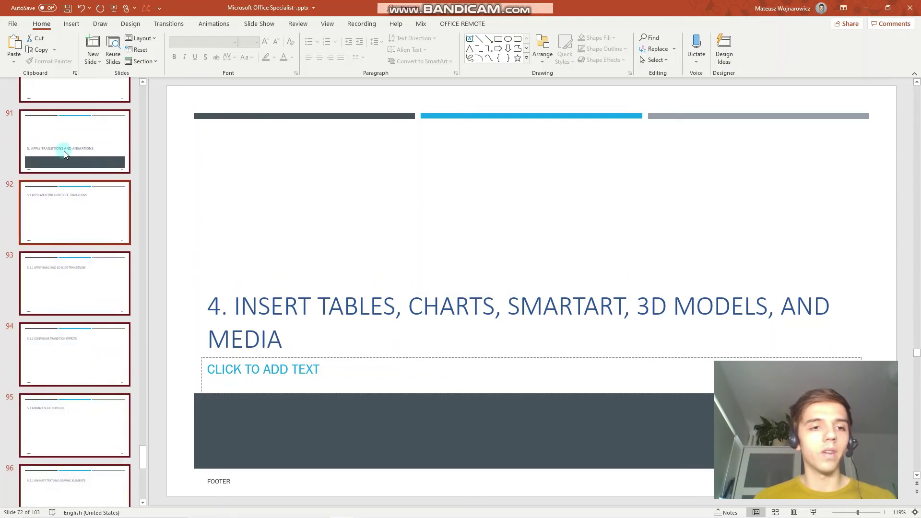
click(112, 160)
right_click(113, 161)
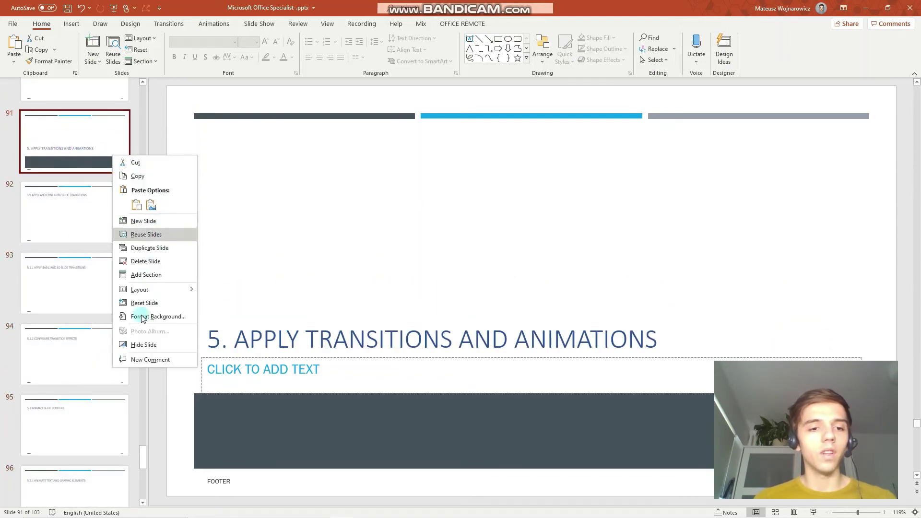
click(146, 274)
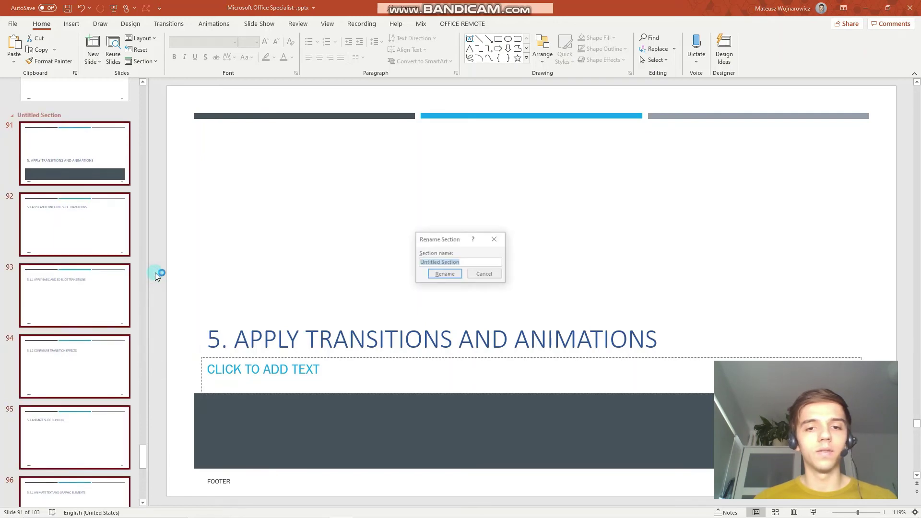
text(fifth)
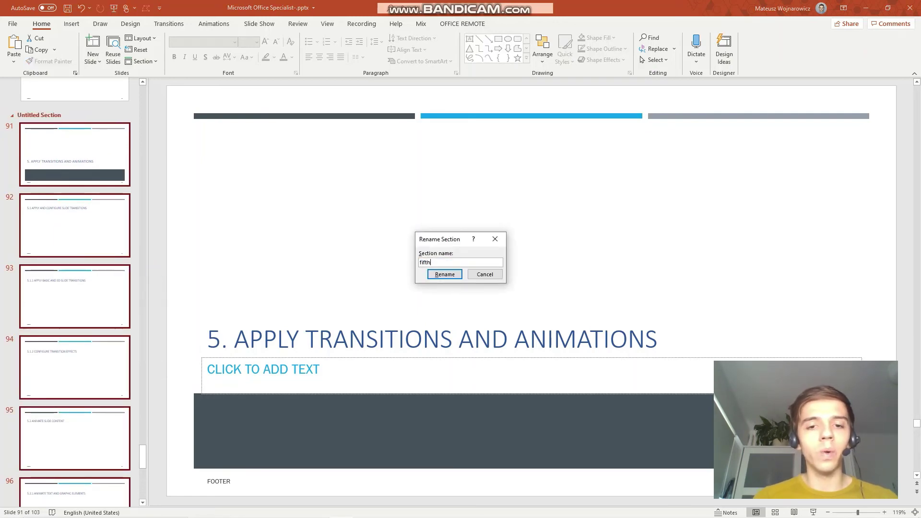
click(445, 276)
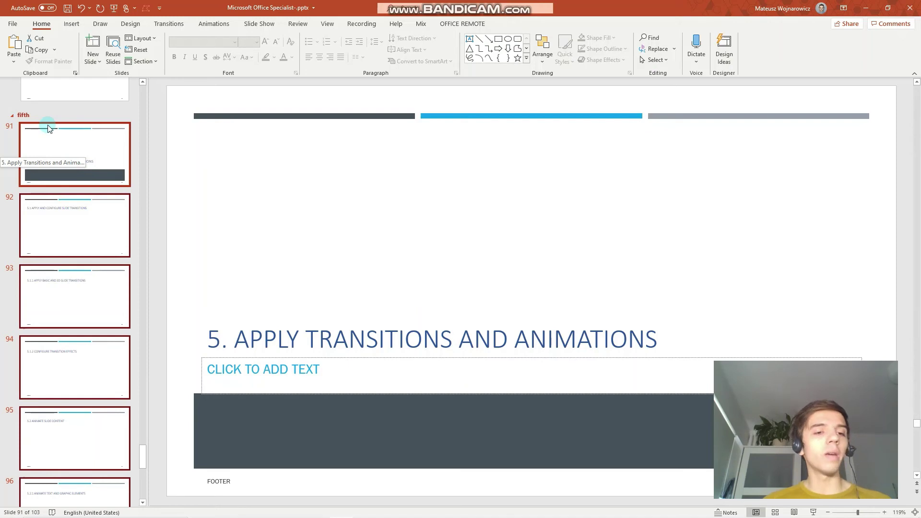
right_click(24, 116)
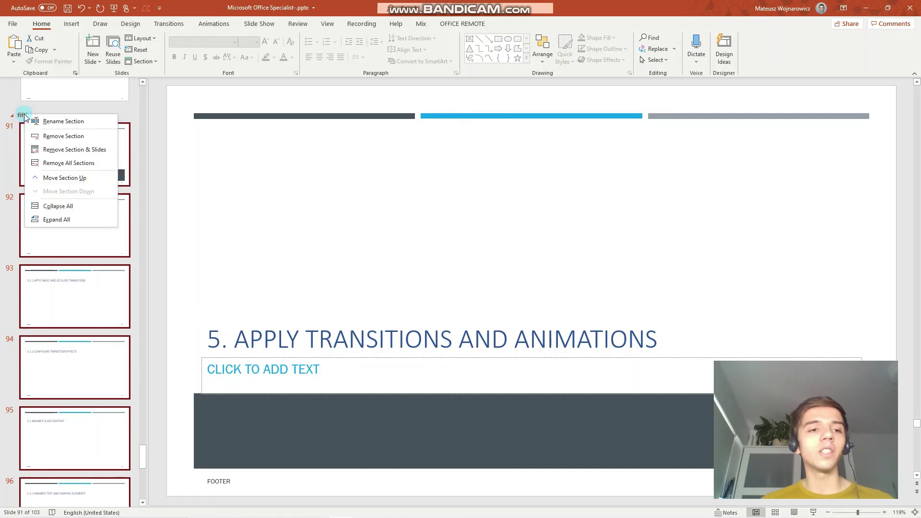
click(49, 122)
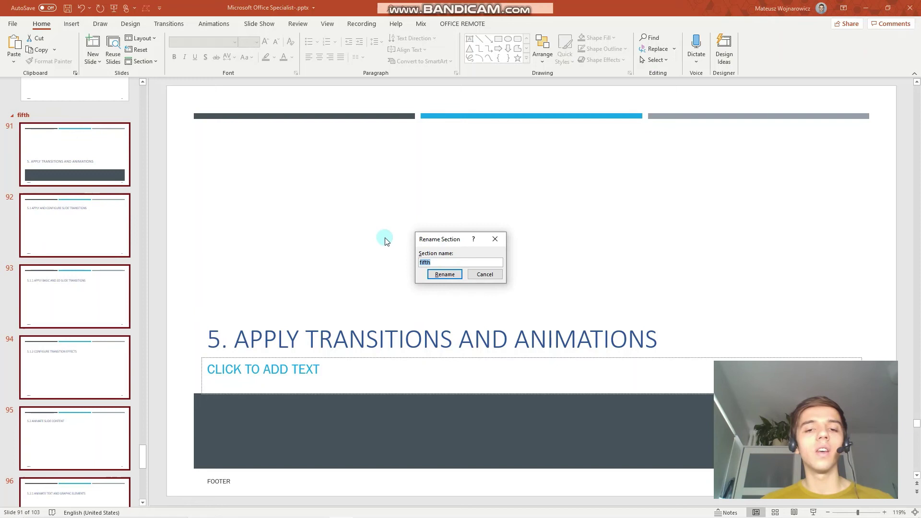
click(424, 262)
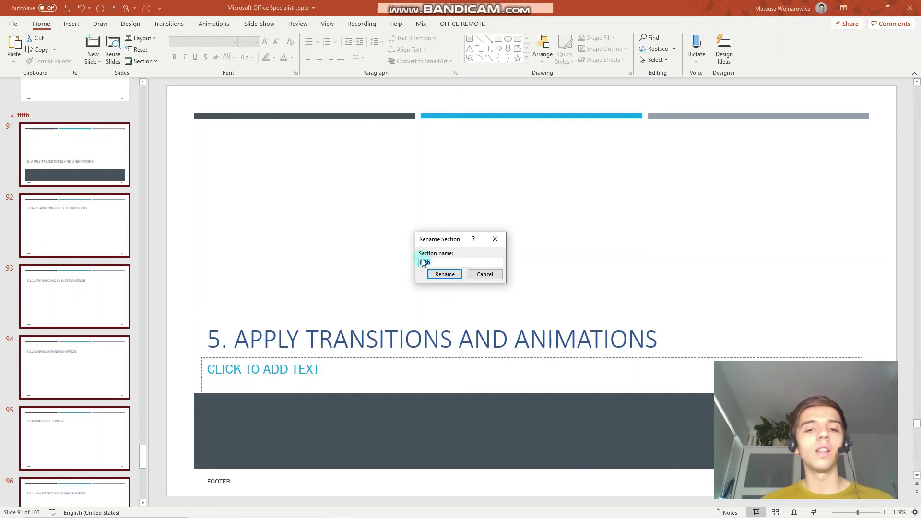
click(446, 275)
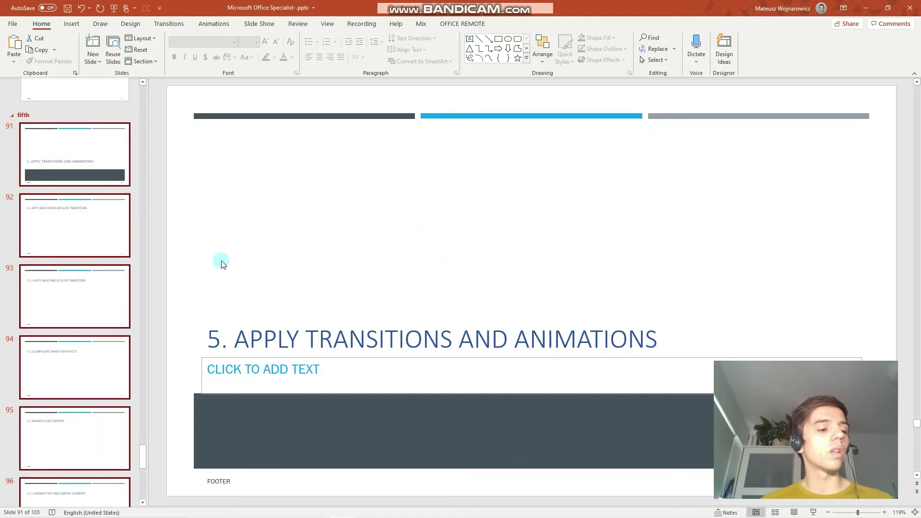
Put the 5.1.1 slide back after the 5.1 slide and switch to Slide Sorter view.
click(131, 106)
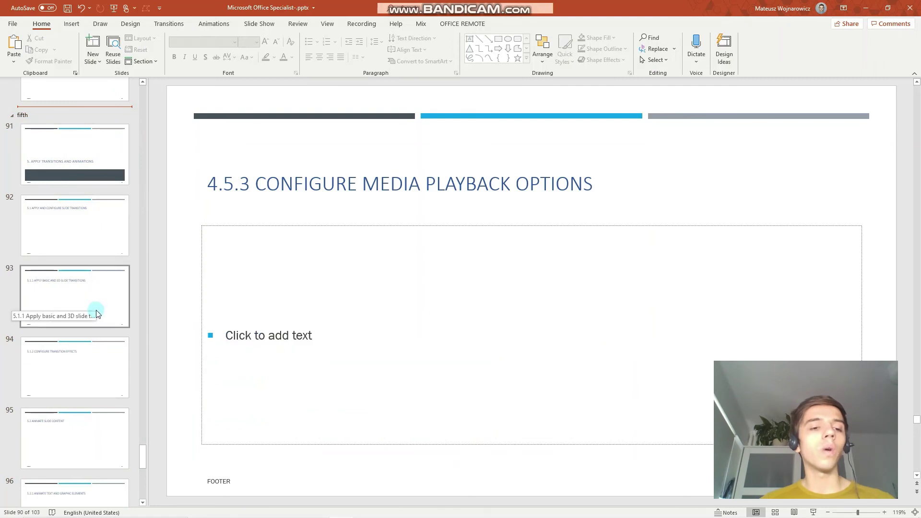
drag(96, 314, 90, 247)
click(836, 117)
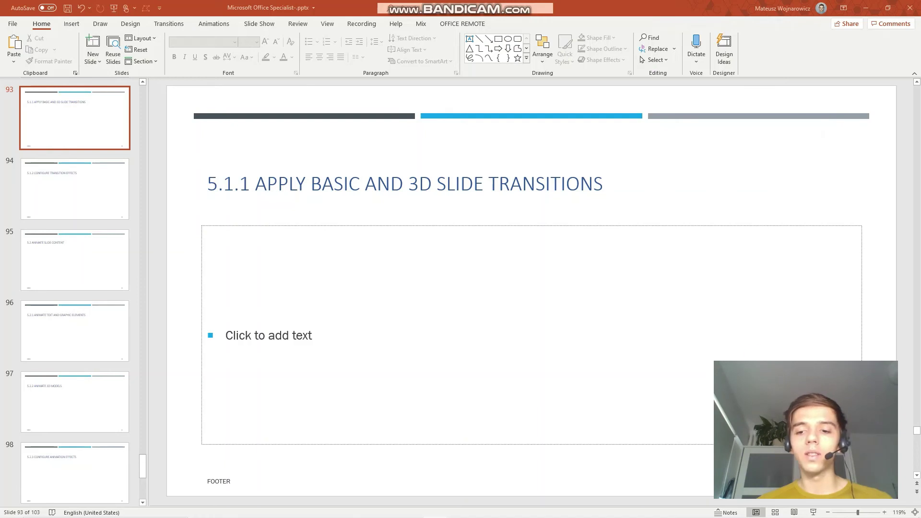
click(781, 512)
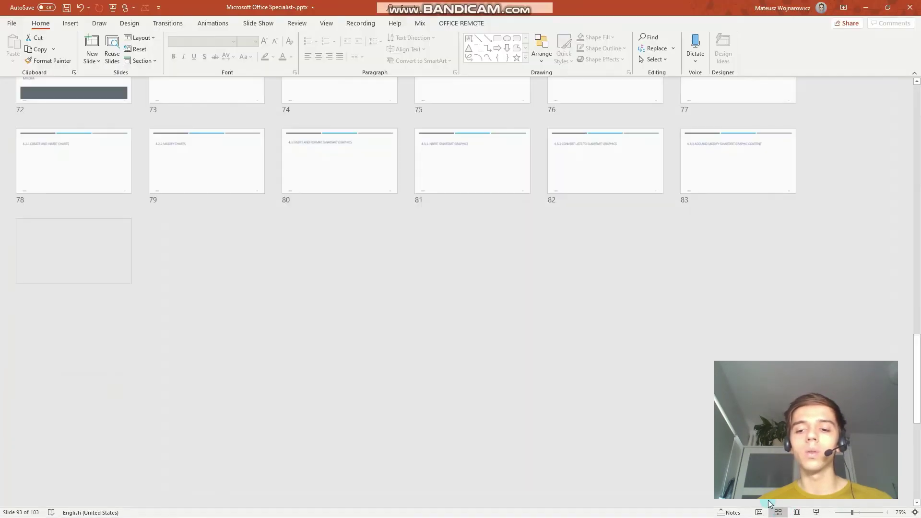
Move slides 74–77, including the table slides, after the 3D models slide.
click(507, 322)
scroll(480, 303, up, 3)
click(339, 269)
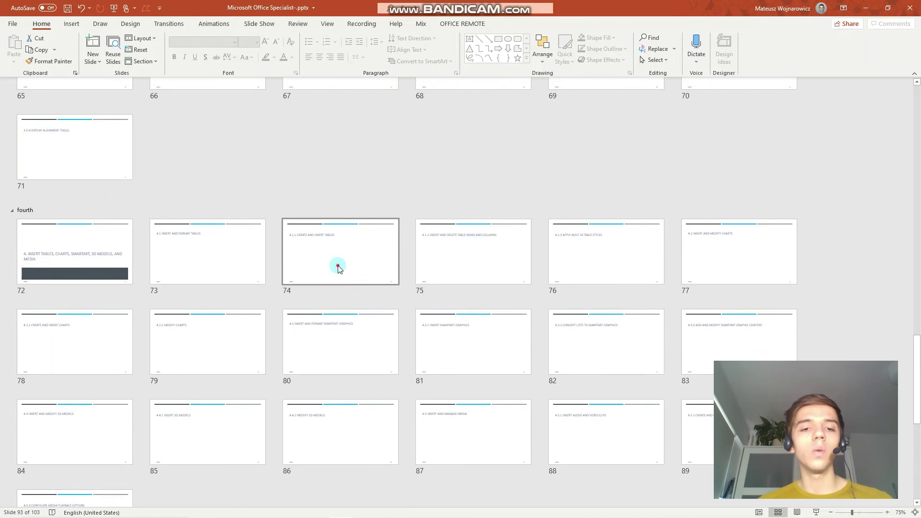
shift+click(707, 263)
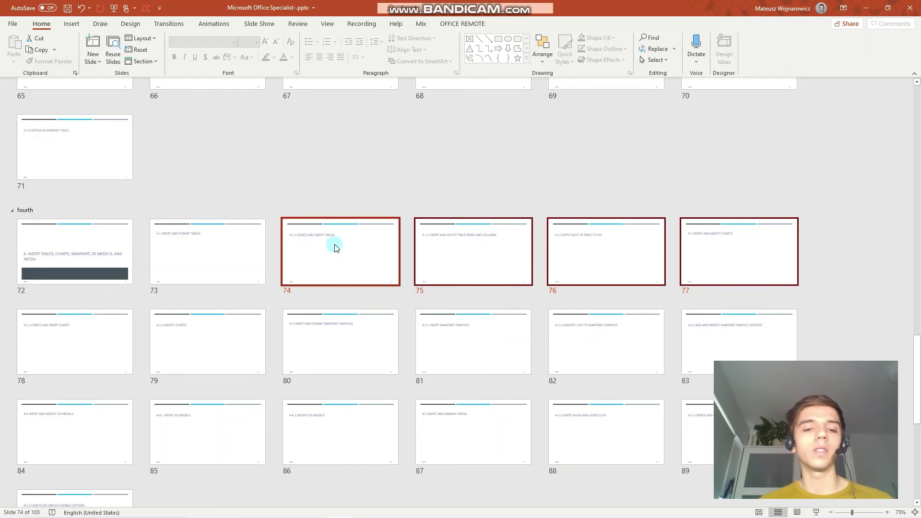
drag(336, 243, 499, 359)
Group slides 74, 81, 85 and 88 together after slide 81.
click(447, 271)
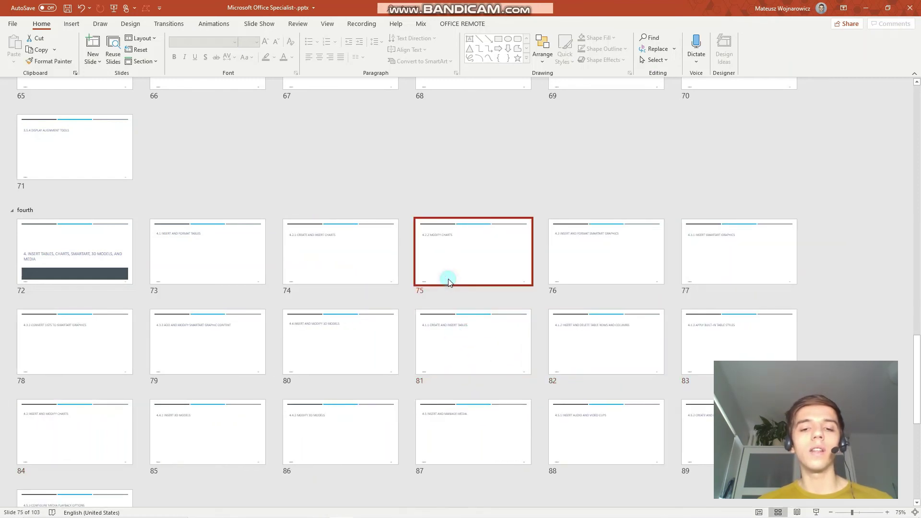
click(342, 269)
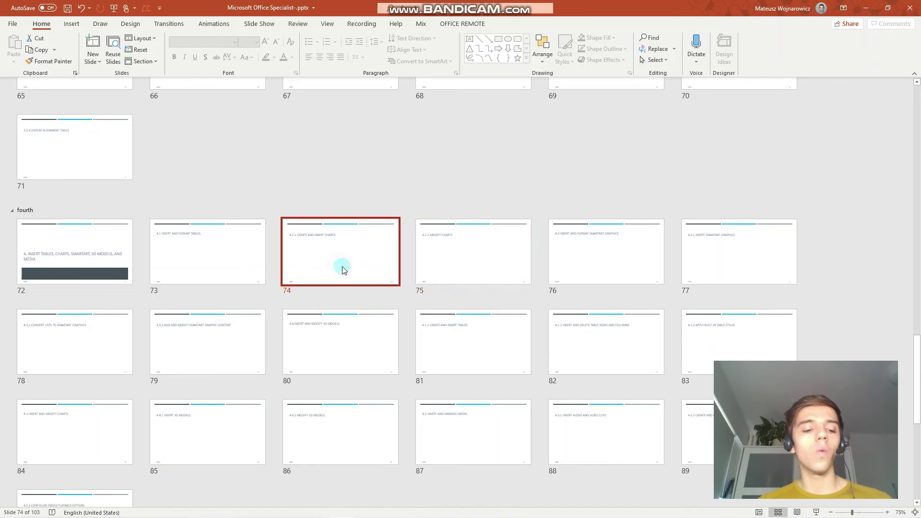
ctrl+click(471, 343)
ctrl+click(588, 417)
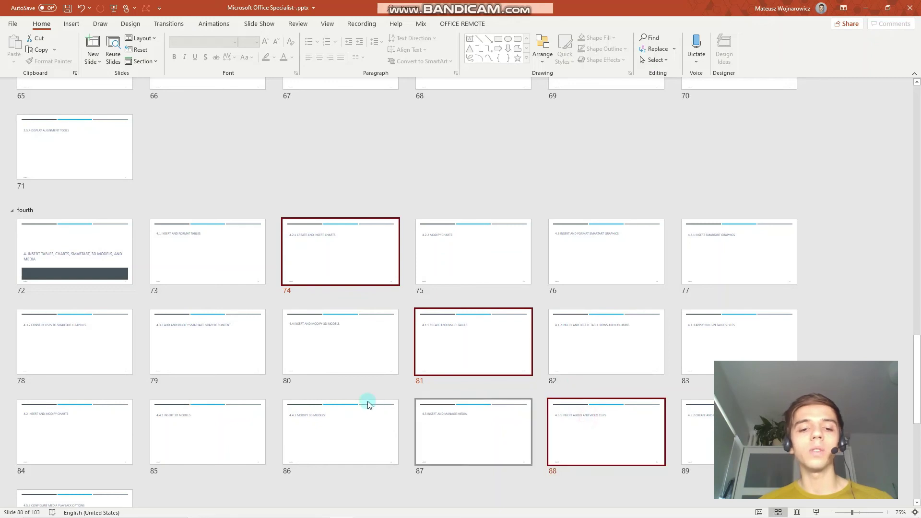
ctrl+click(220, 403)
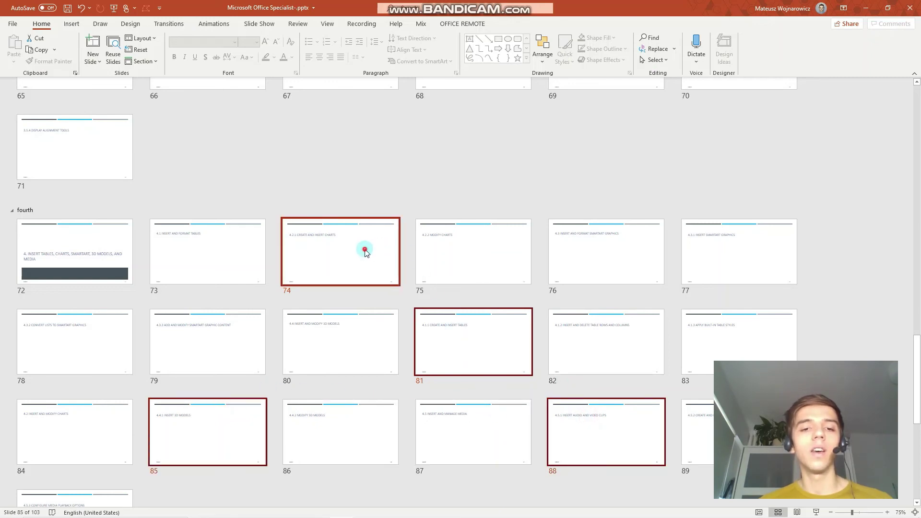
drag(365, 250, 619, 346)
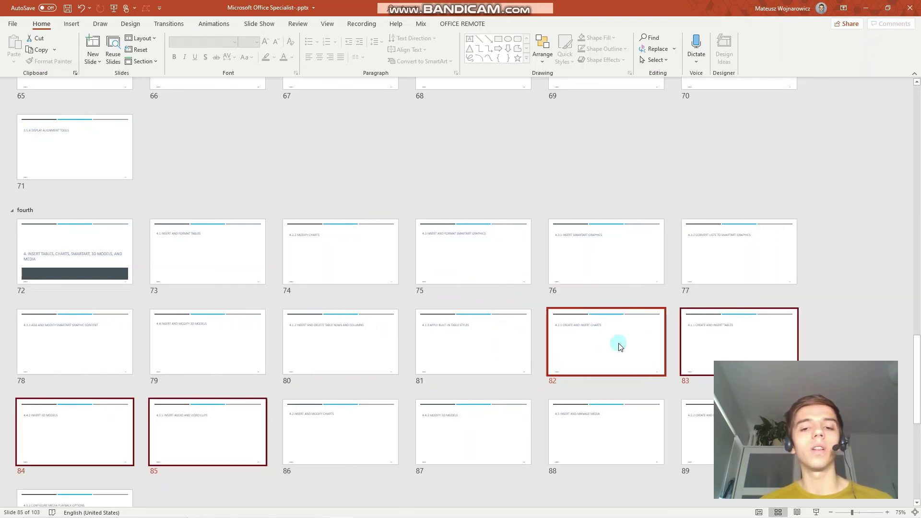
Drag the 'third' section header up to sit directly below the Default Section.
scroll(222, 236, up, 3)
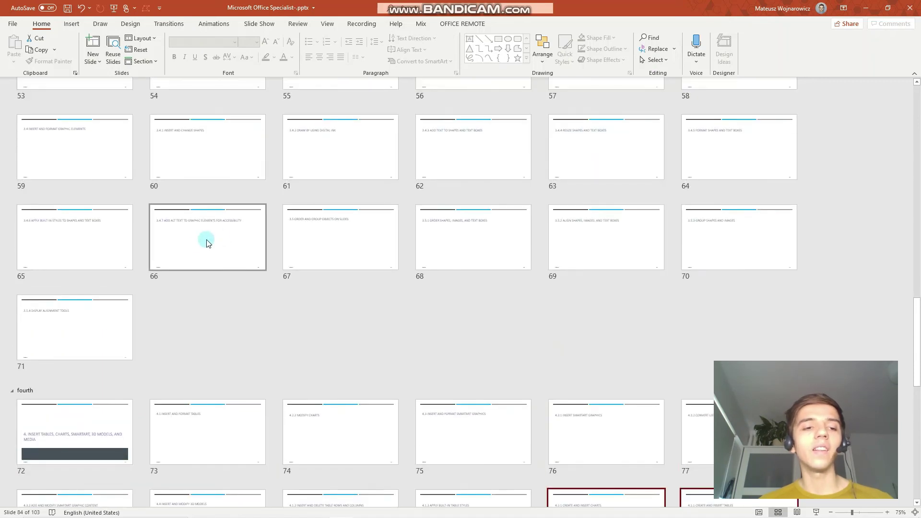
scroll(206, 243, up, 6)
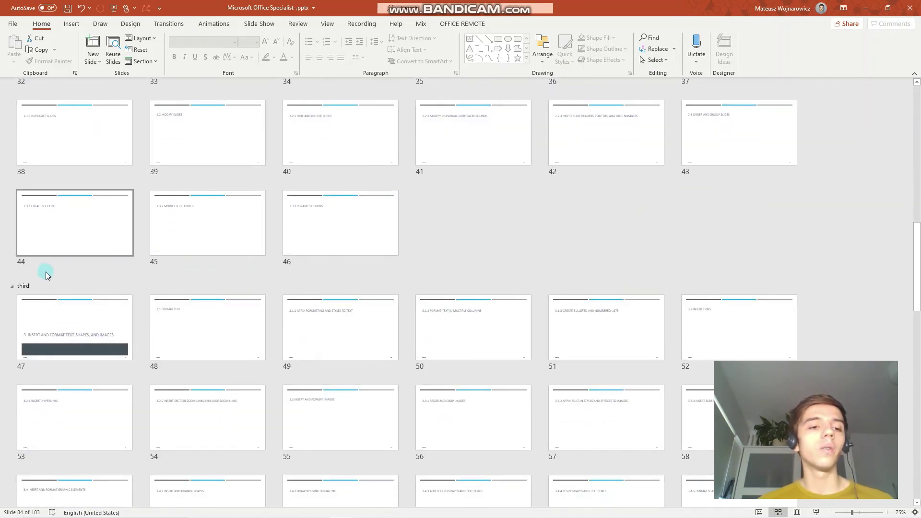
click(23, 286)
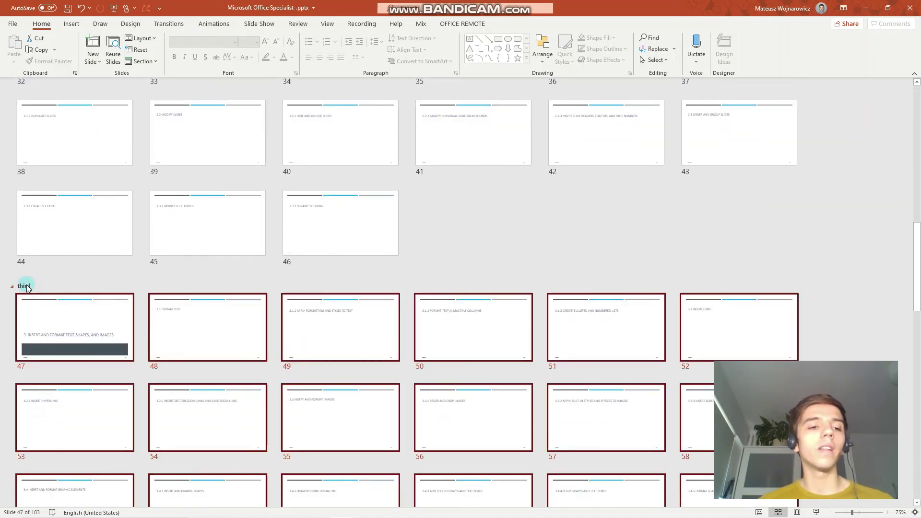
scroll(22, 250, down, 3)
scroll(19, 221, up, 3)
click(27, 261)
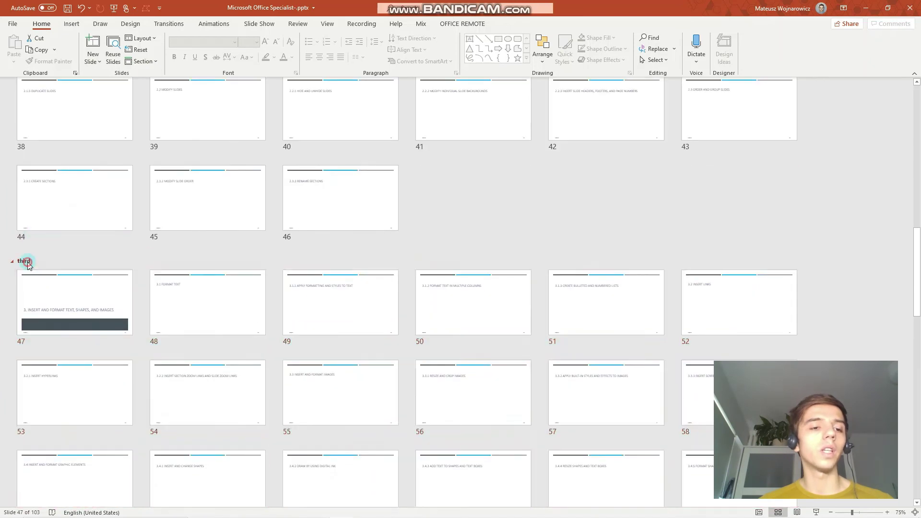
drag(27, 261, 23, 108)
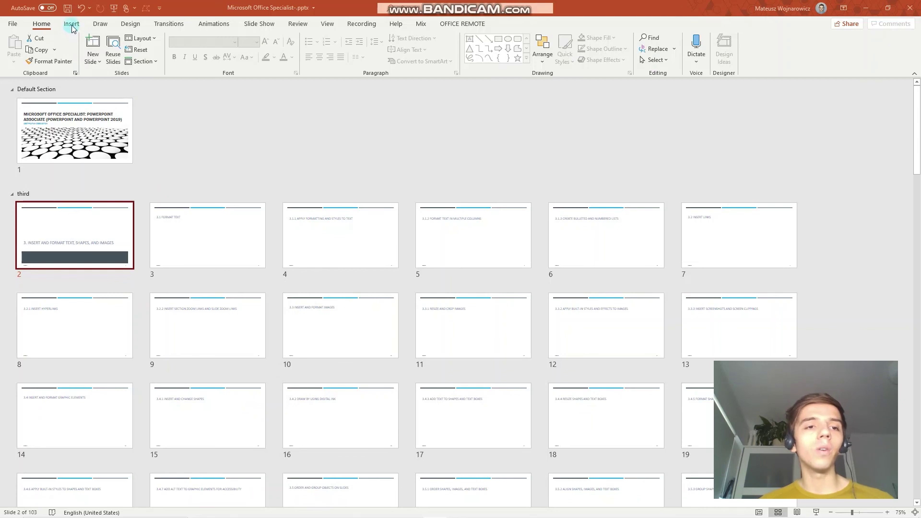
Switch back to Normal view to edit slide 2 with the thumbnail list.
click(760, 513)
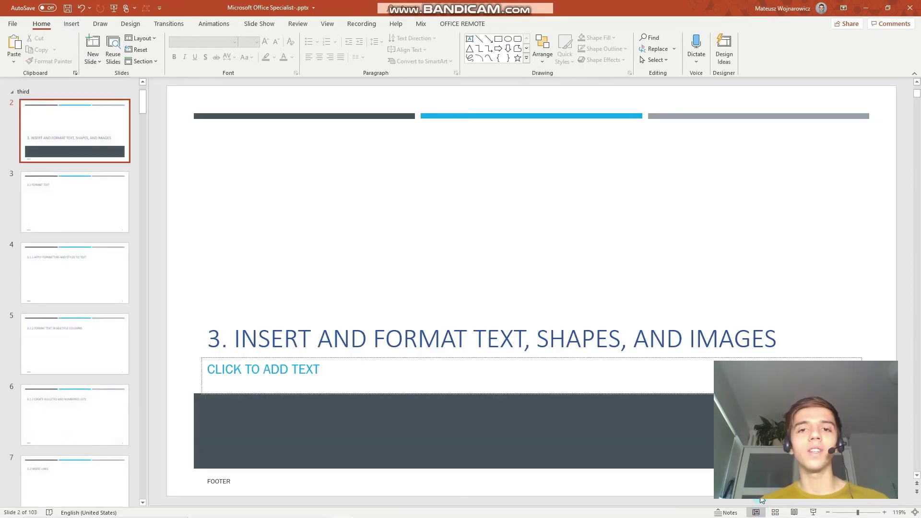